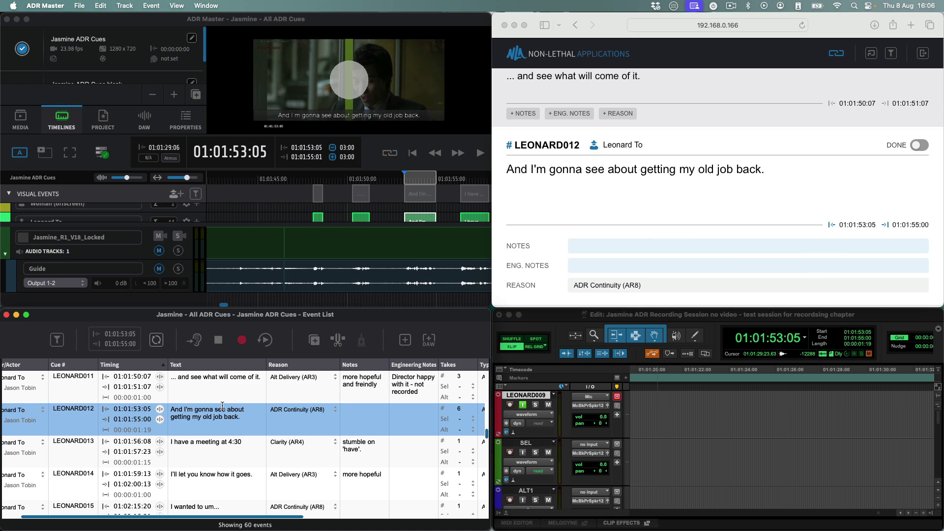
Step through the ADR cues in the event list from LEONARD012 to GRACE008.
key("Down")
key("Down")
key("Down")
key("Down")
key("Down")
key("Down")
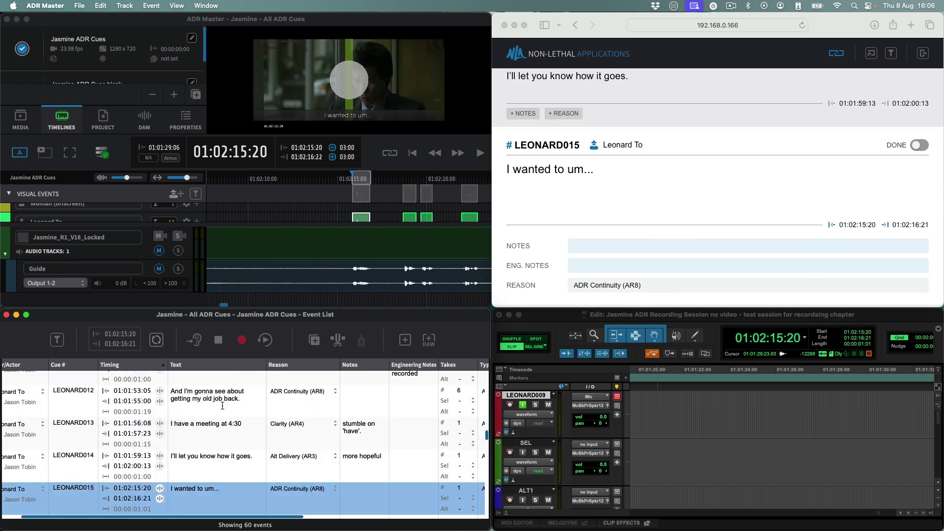
key("Down")
key("Down")
key("Down")
key("Down")
key("Down")
key("Down")
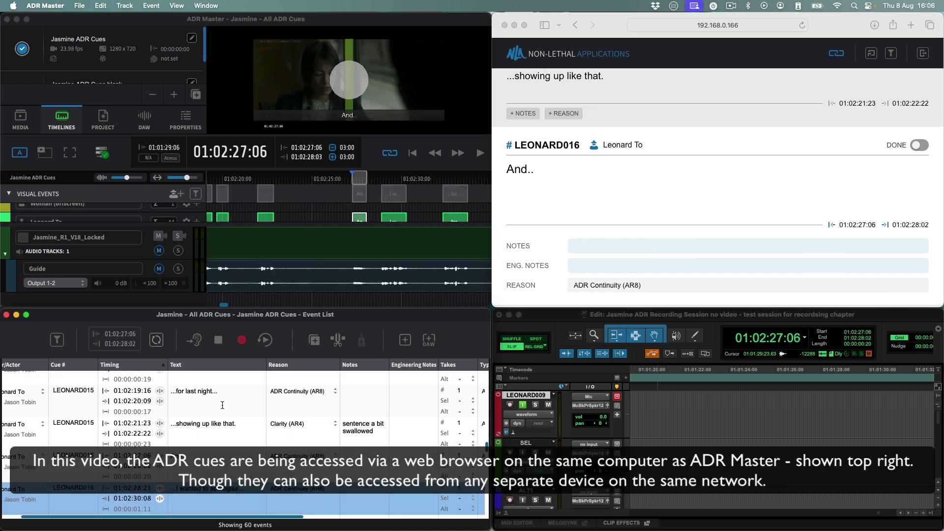
key("Down")
key("Down")
key("Down")
key("Down")
key("Down")
key("Down")
key("Down")
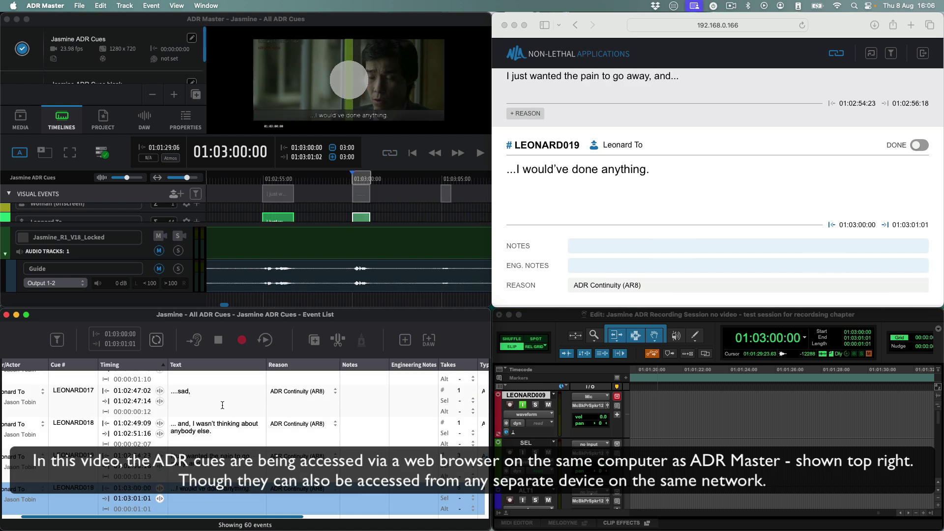
key("Up")
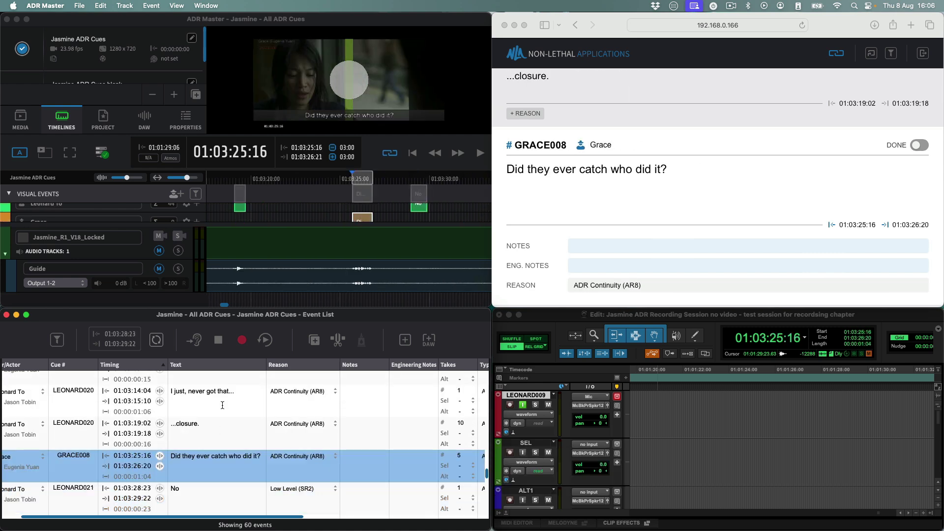
key("Up")
key("Down")
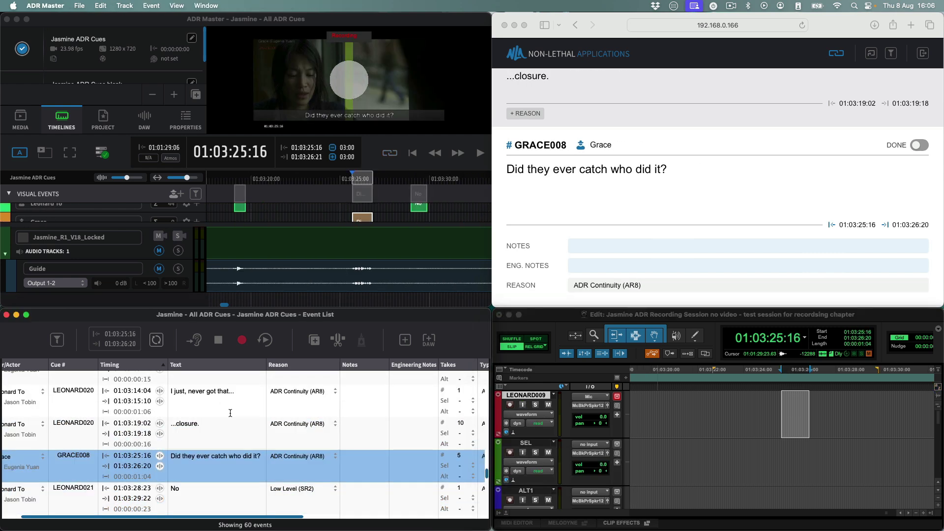
Record a take for the LEONARD020 cue "I just, never got that...".
left_click(223, 405)
left_click(241, 341)
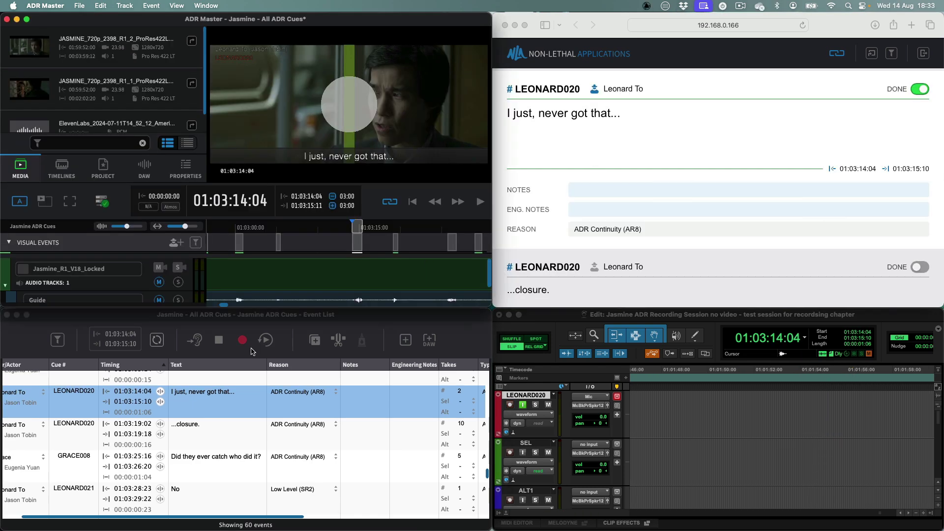
Review the CueLink user roles, login and filter settings, and close them again.
left_click(102, 201)
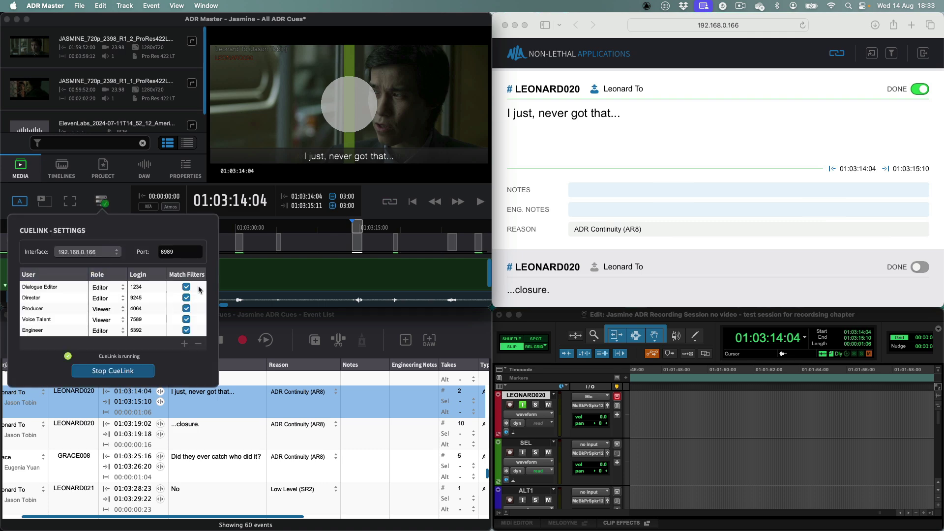
left_click(148, 206)
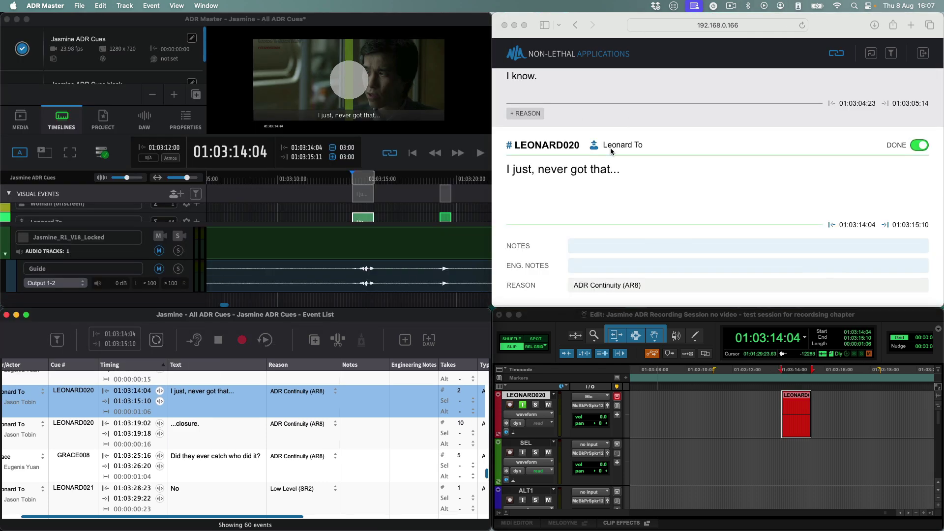
Append "uh" to the LEONARD020 cue text on the CueLink web page and confirm the edit.
left_click(614, 172)
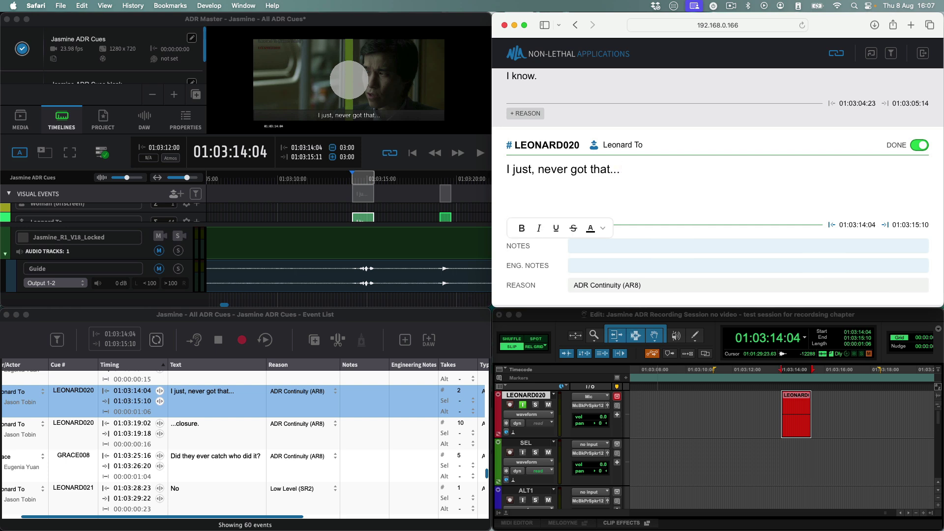
type("uh")
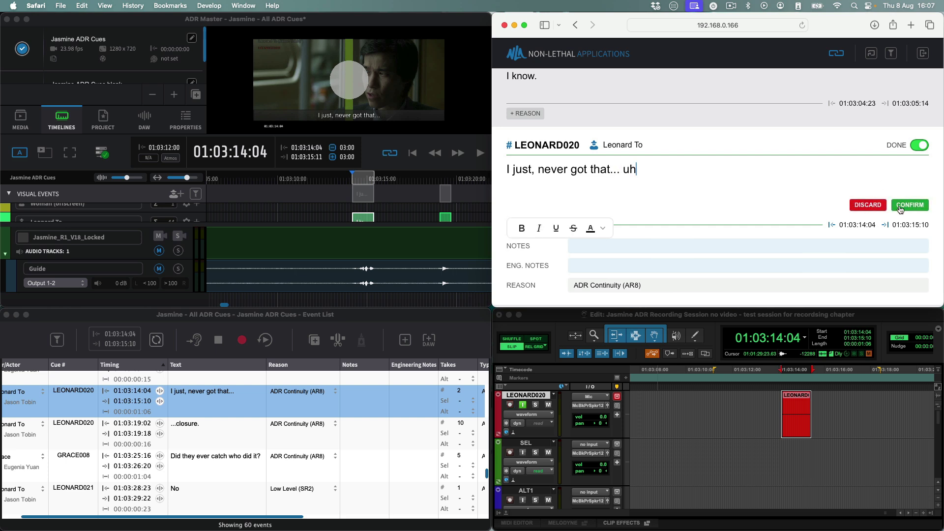
left_click(900, 207)
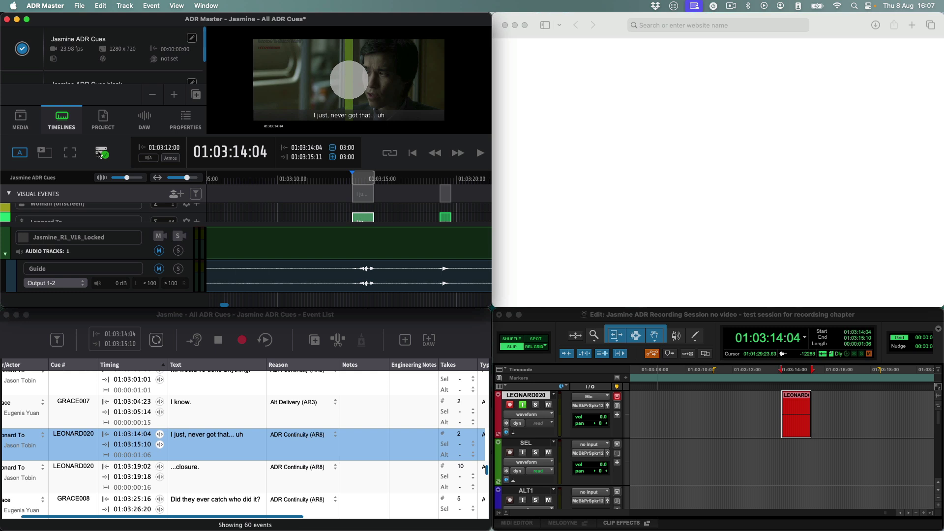
Check the interface and port in the CueLink settings, and open 192.168.0.166:8989 in Safari.
left_click(100, 154)
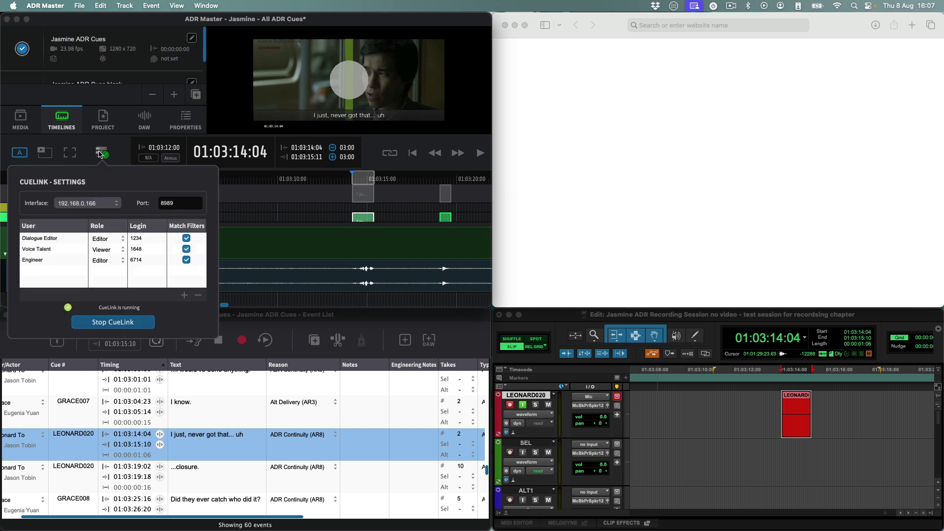
left_click(682, 24)
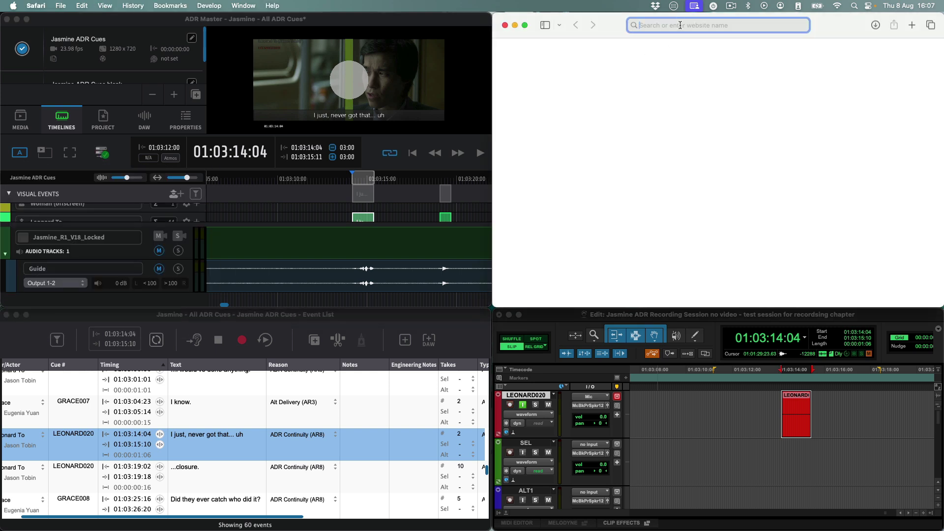
type("19")
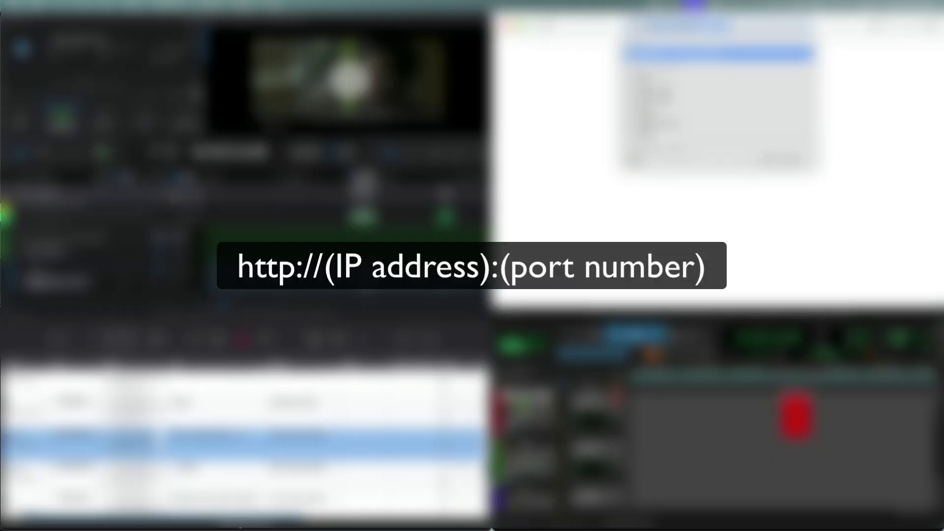
type("2.168.")
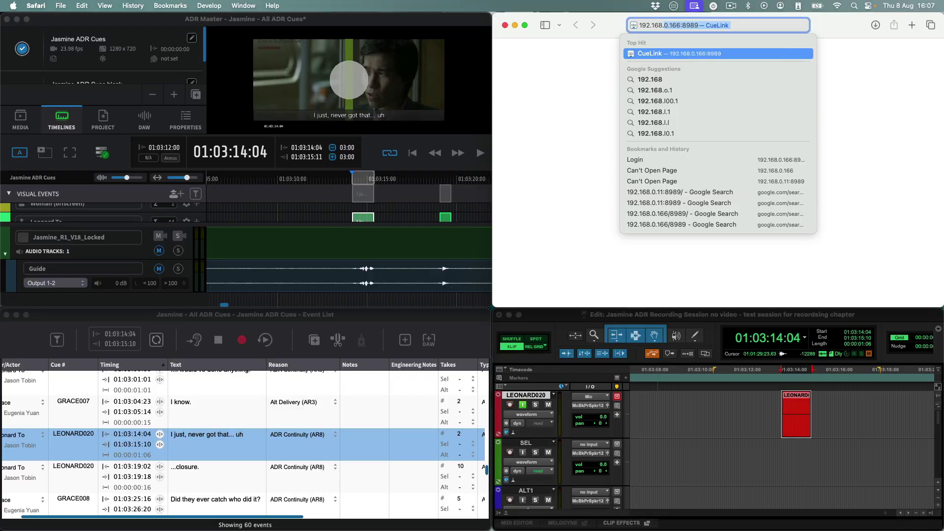
type("0.166")
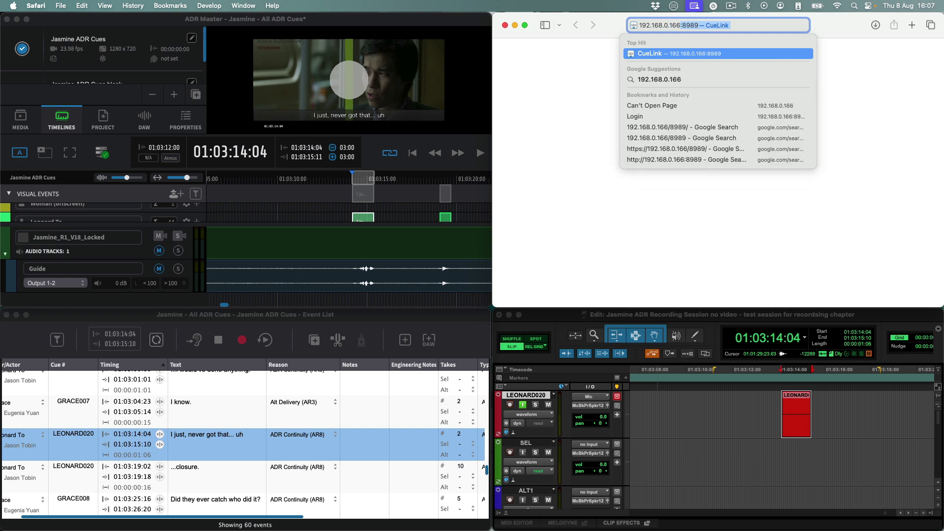
type(":8989")
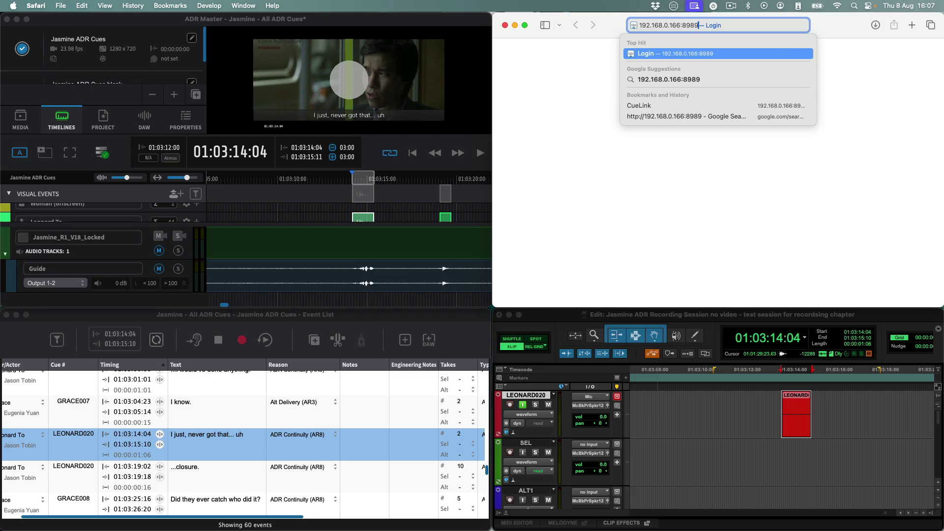
key("Return")
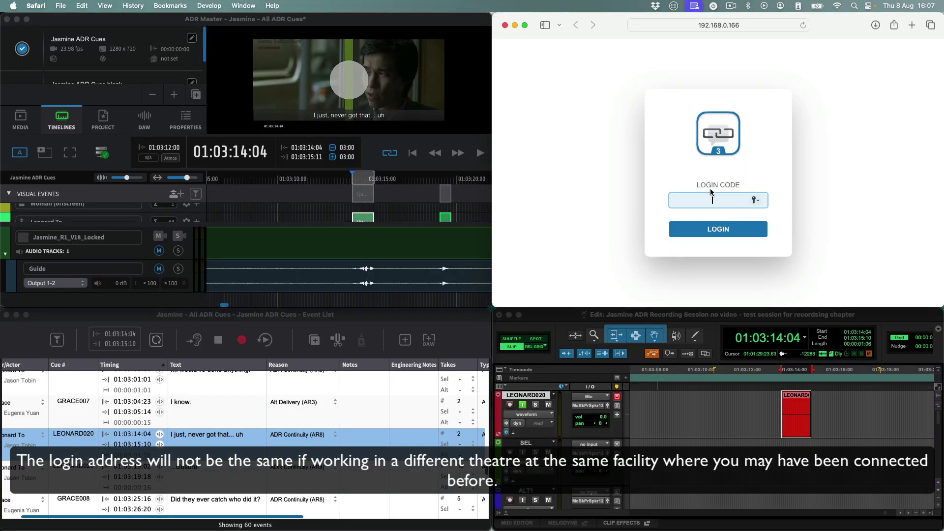
Enter the login code on the CueLink login page and log in.
type("••••")
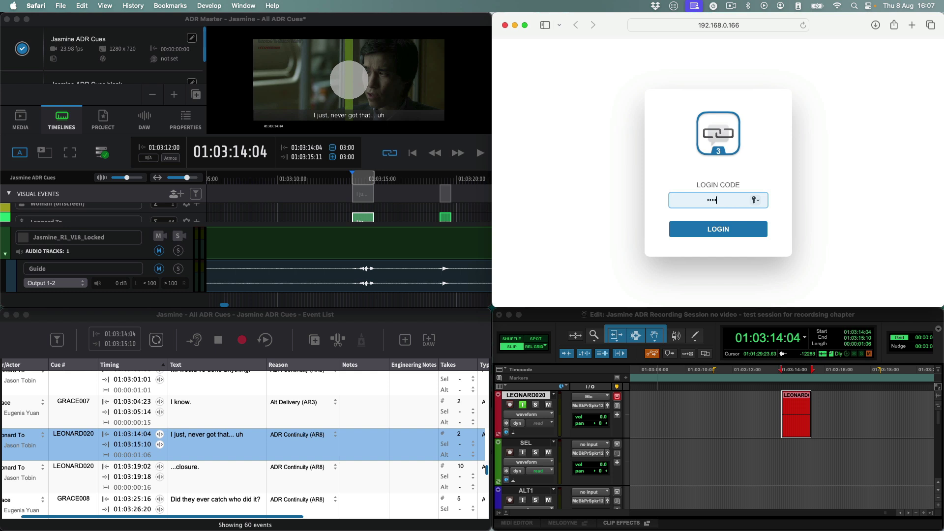
key("Return")
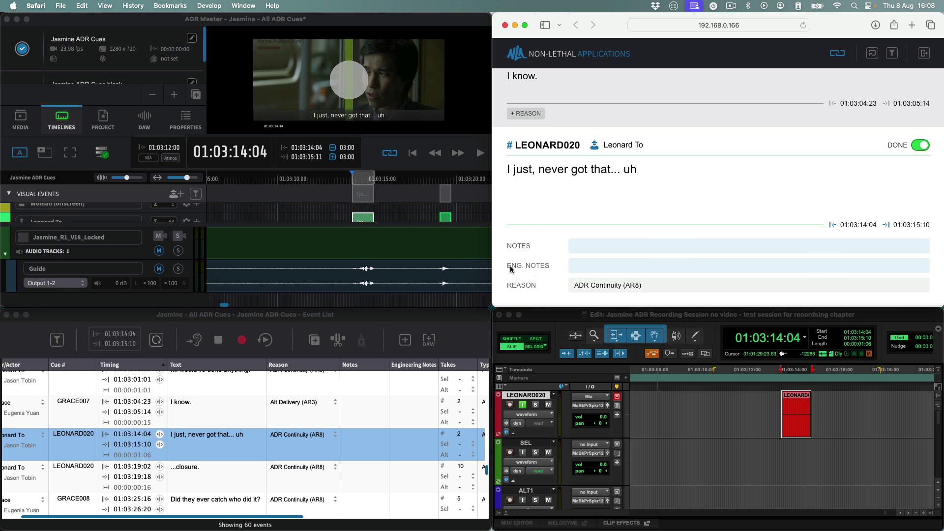
left_click(603, 269)
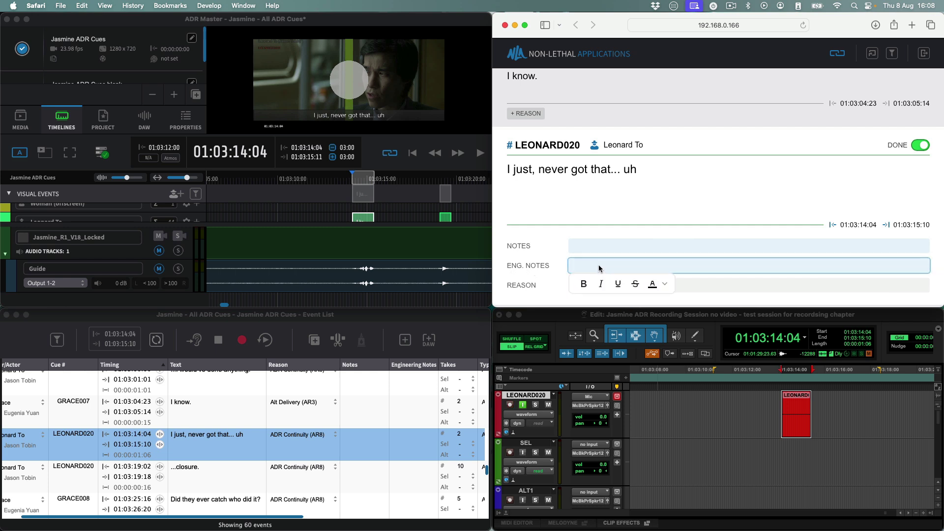
left_click(529, 266)
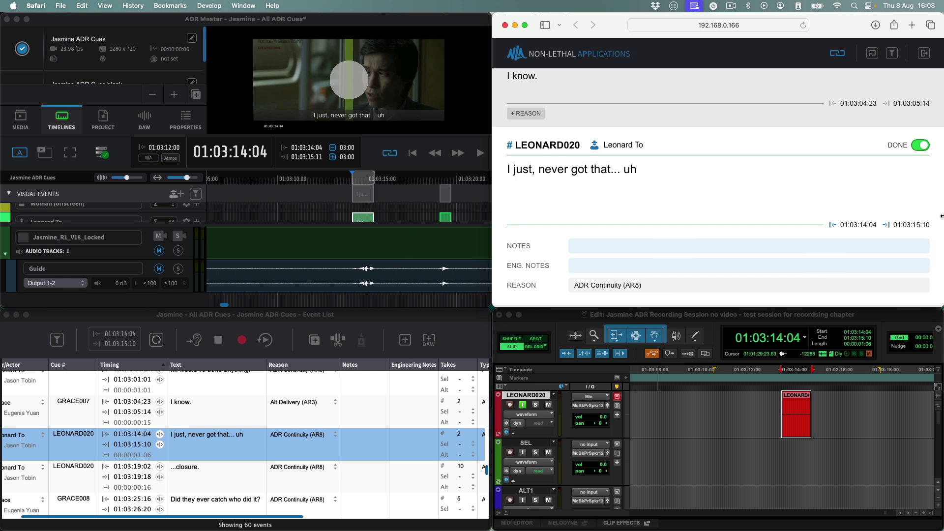
left_click(669, 187)
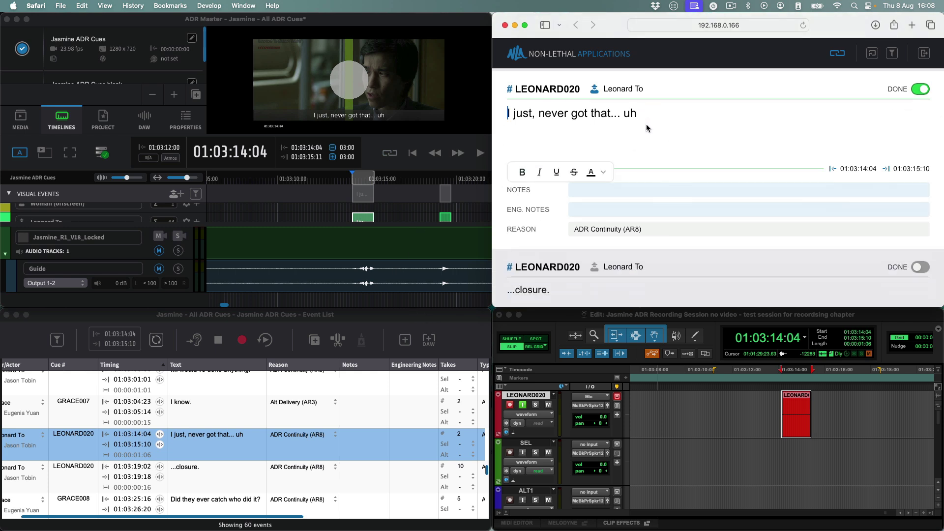
scroll(648, 261, "up", 2)
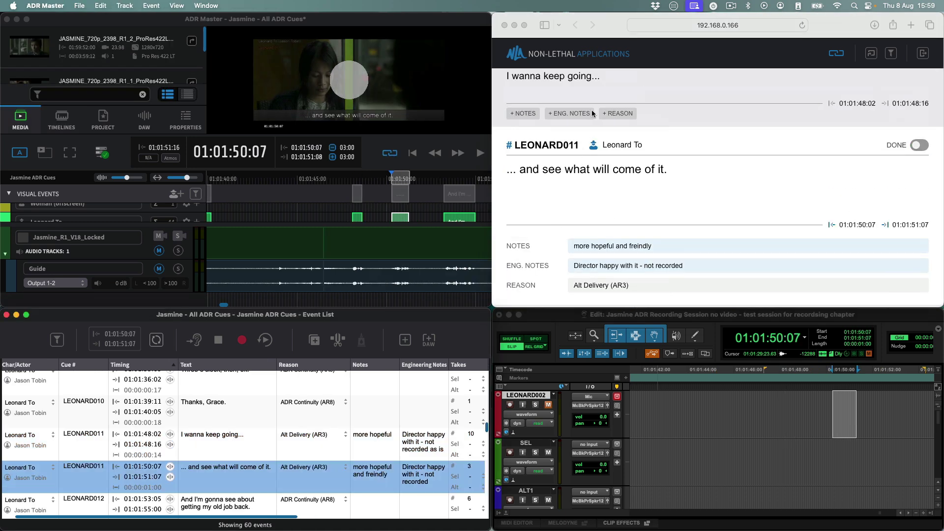
Preview the notes, engineering notes and reason of the cue preceding "... and see what will come of it." on the CueLink page.
left_click(530, 96)
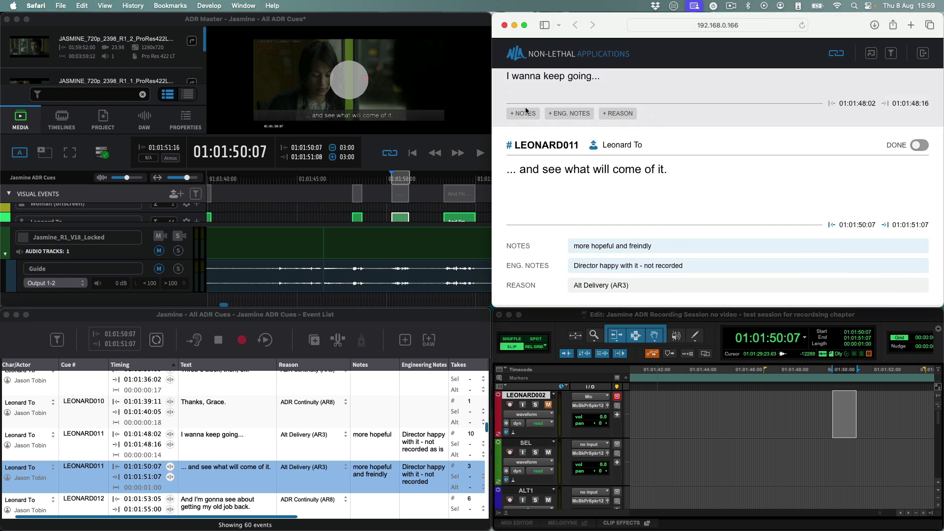
mouse_move(562, 114)
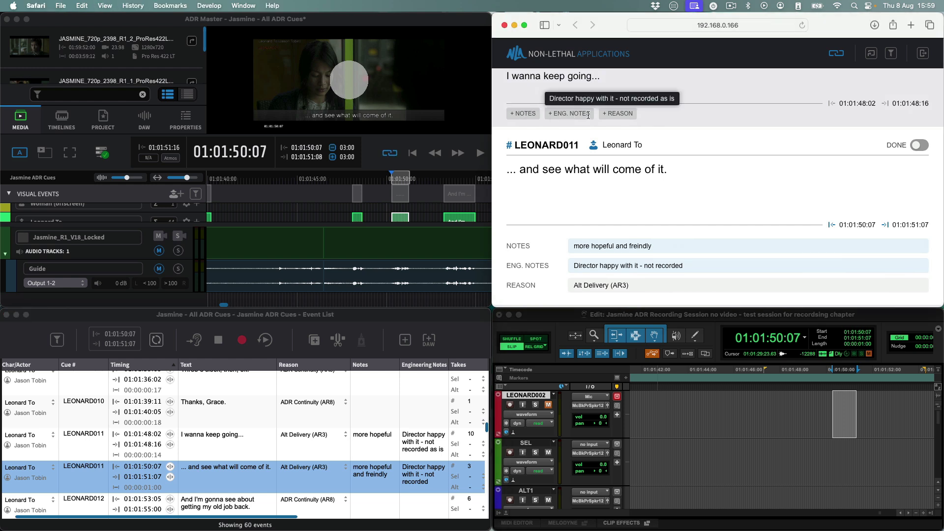
mouse_move(615, 114)
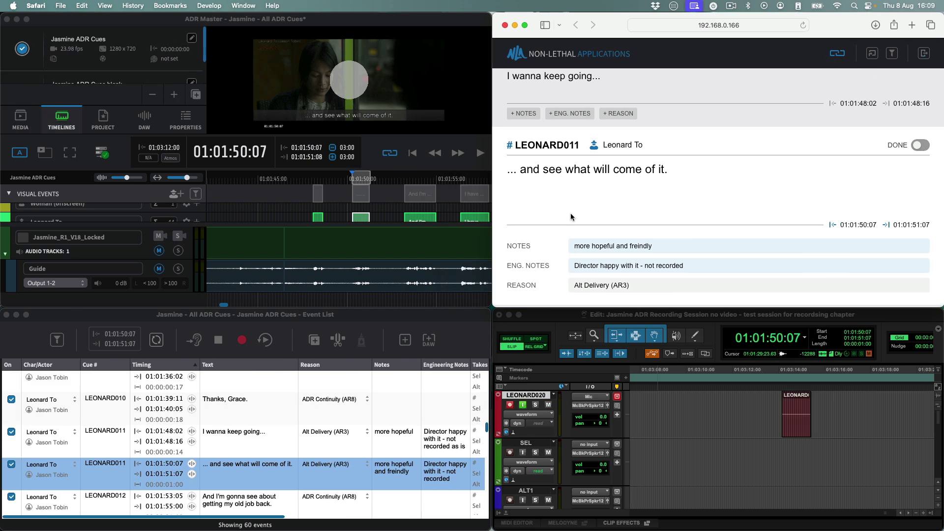
Move the event list selection from LEONARD010 "Thanks, Grace." down to LEONARD012 while the CueLink page is linked.
left_click(225, 402)
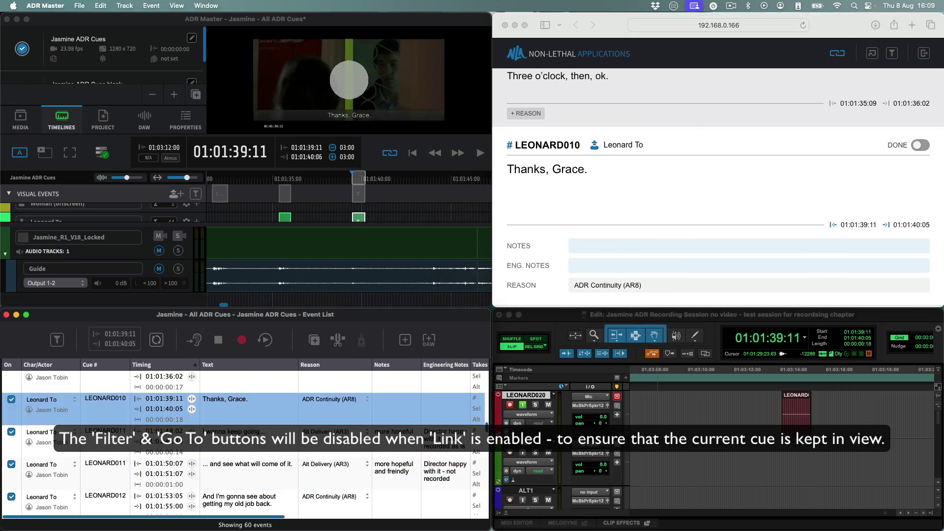
left_click(344, 429)
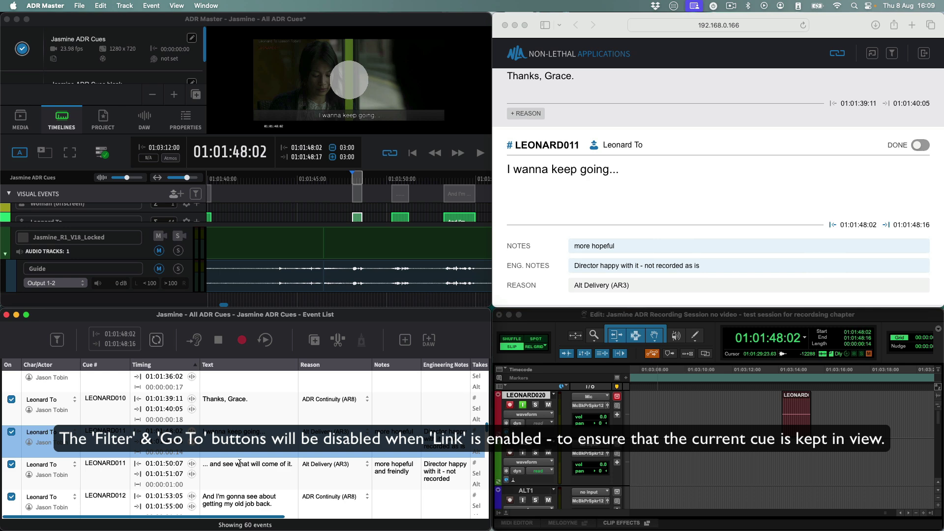
key("Down")
key("Down")
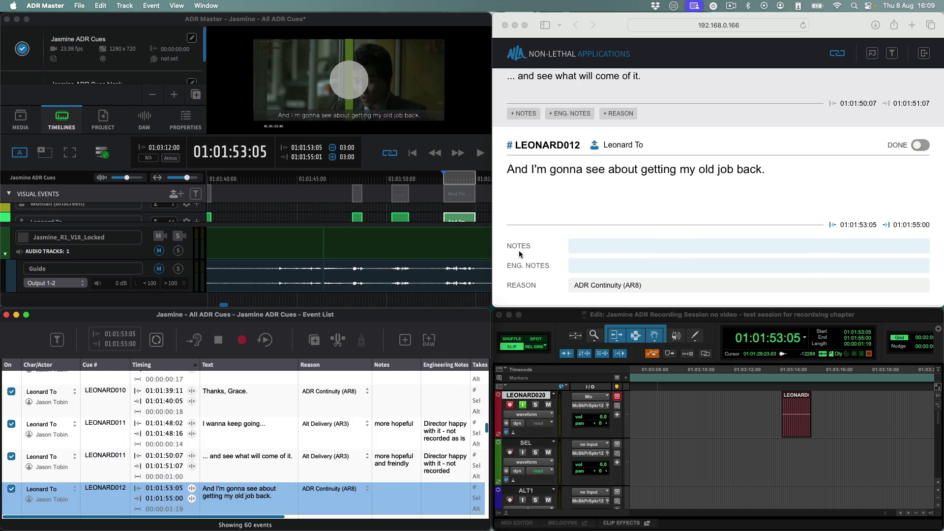
Turn off linking to the current cue on the CueLink web page.
left_click(837, 56)
left_click(838, 57)
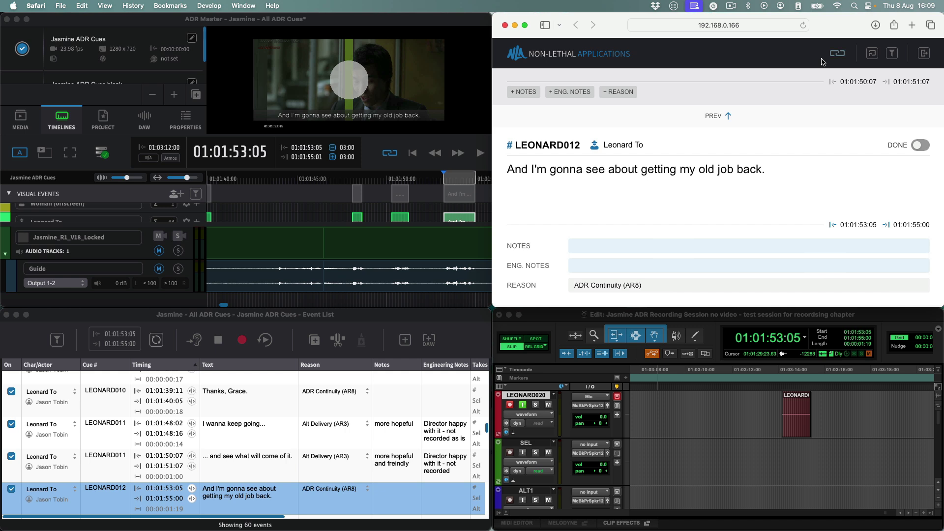
Browse backward and forward through the cues around LEONARD010 on the unlinked CueLink web page.
left_click(719, 117)
left_click(720, 117)
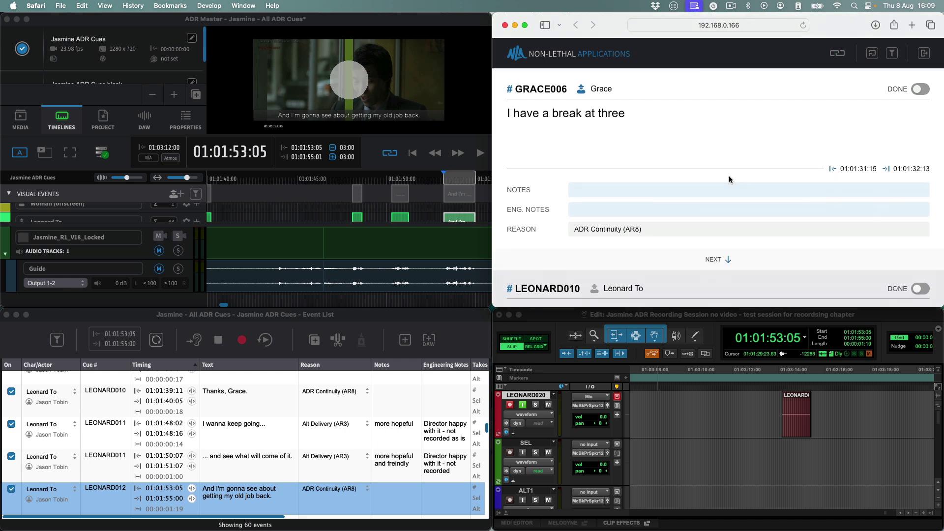
left_click(717, 261)
left_click(717, 262)
left_click(718, 260)
left_click(719, 258)
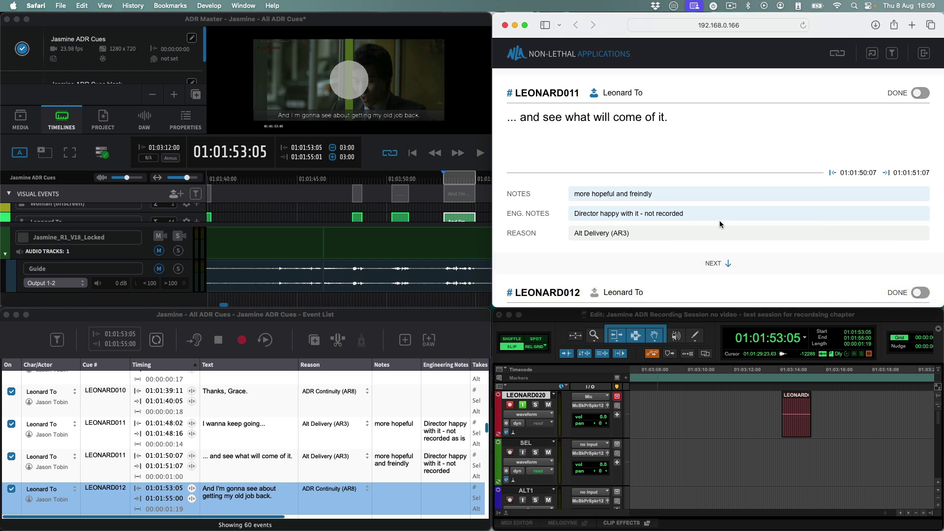
scroll(721, 224, "up", 3)
left_click(719, 118)
left_click(719, 118)
left_click(720, 118)
key("Up")
key("Up")
key("Up")
key("Down")
key("Down")
key("Down")
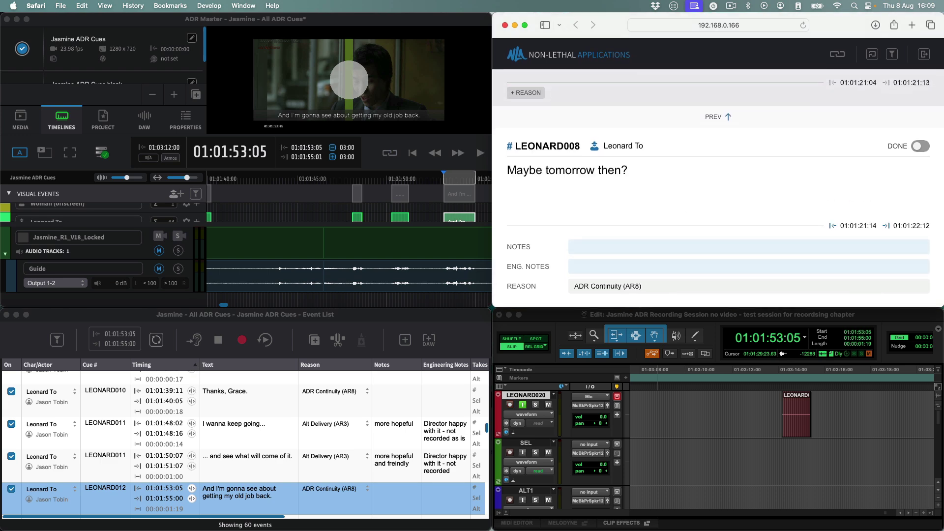
scroll(748, 178, "up", 2)
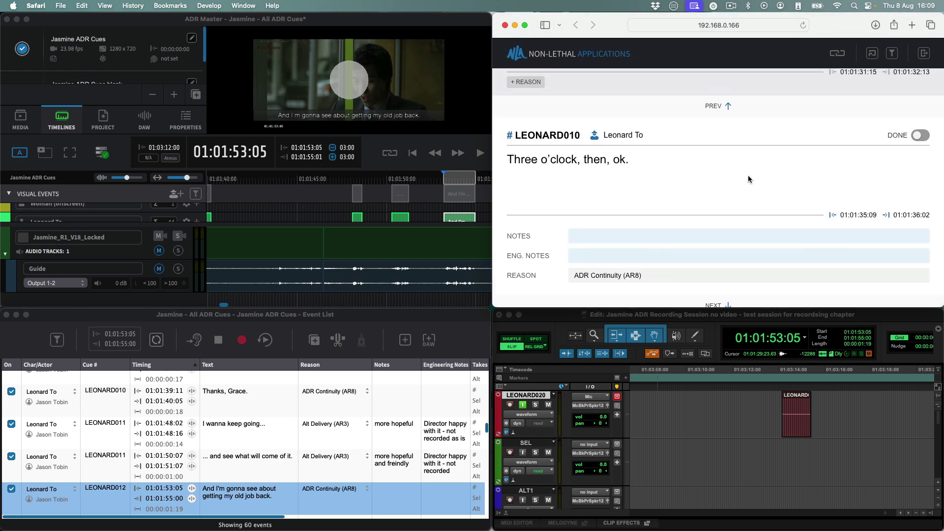
Filter the visual events in ADR Master by the character Leonard To.
key("Down")
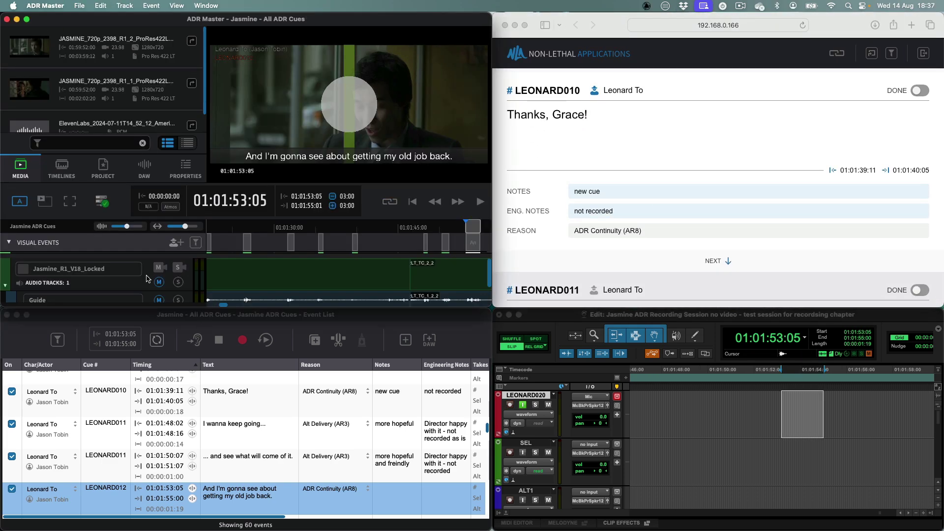
left_click(102, 201)
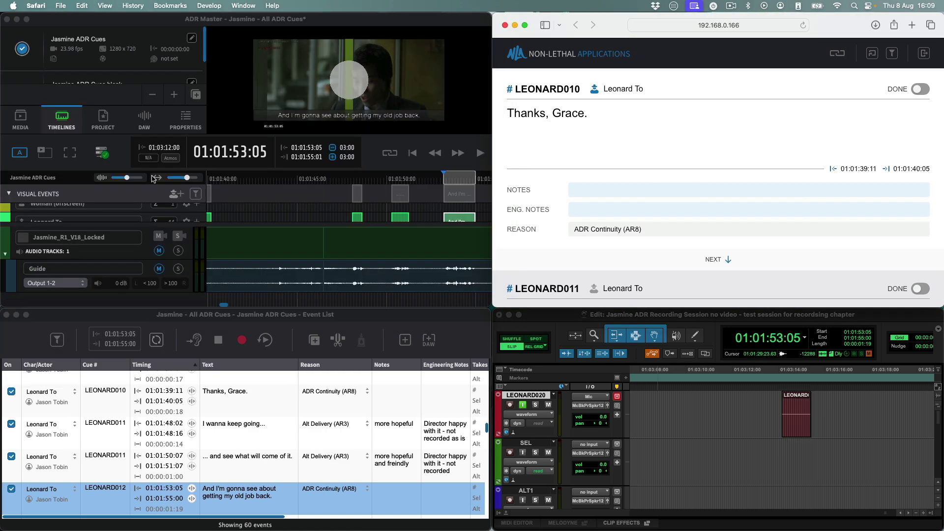
left_click(196, 194)
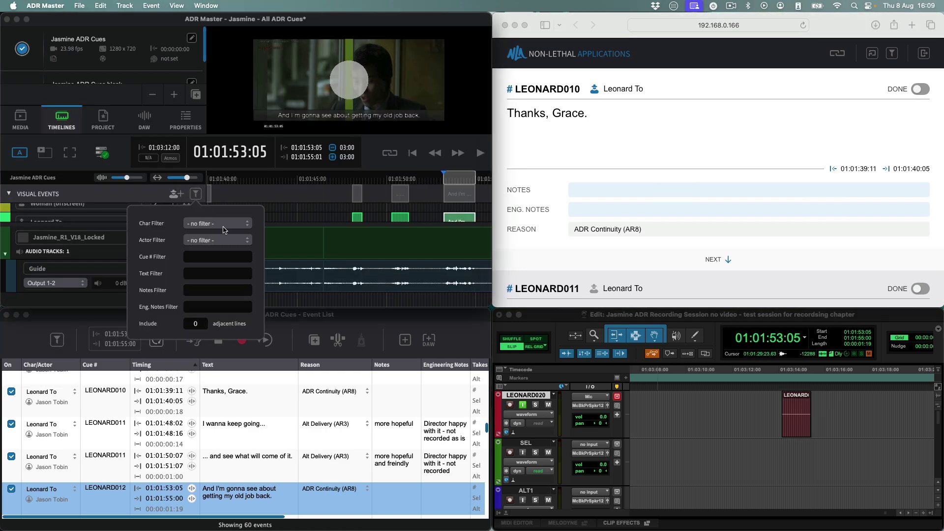
left_click(222, 224)
left_click(219, 279)
Browse backward and forward between LEONARD010 and GRACE006 on the unlinked CueLink page.
left_click(601, 168)
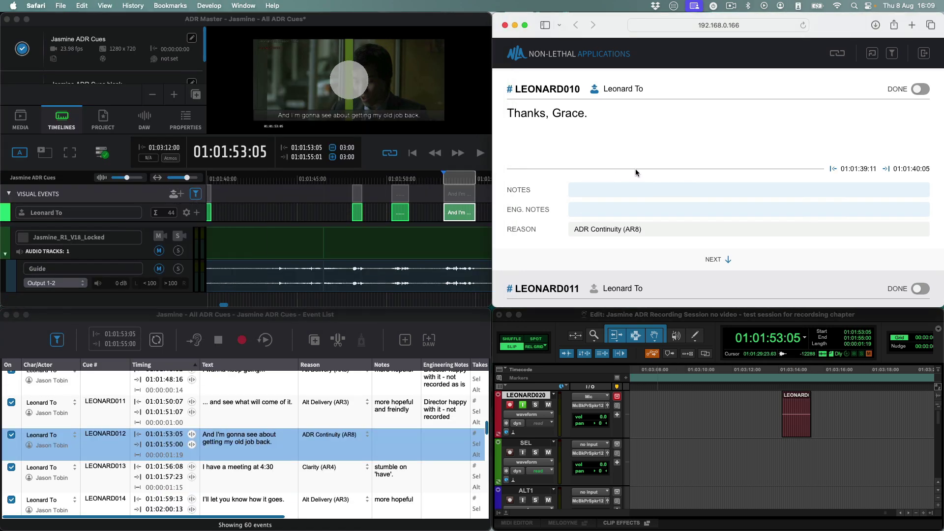
key("Up")
key("Up")
key("Down")
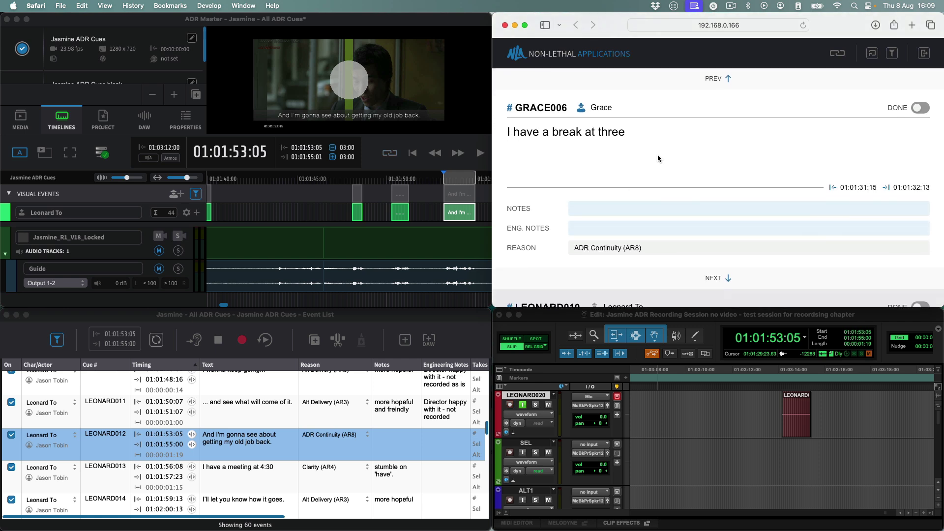
Turn on linking to the current cue on the CueLink page and look through the earlier cues in the event list.
left_click(838, 56)
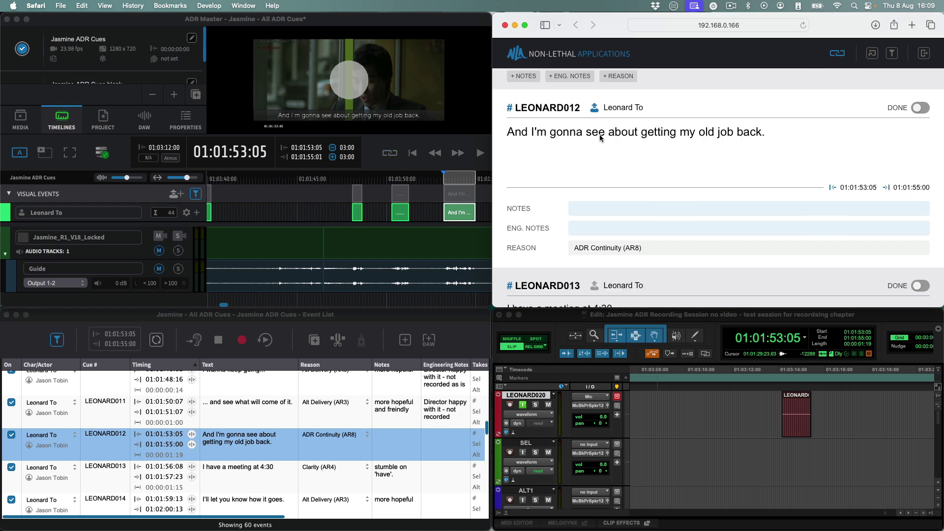
scroll(182, 465, "up", 9)
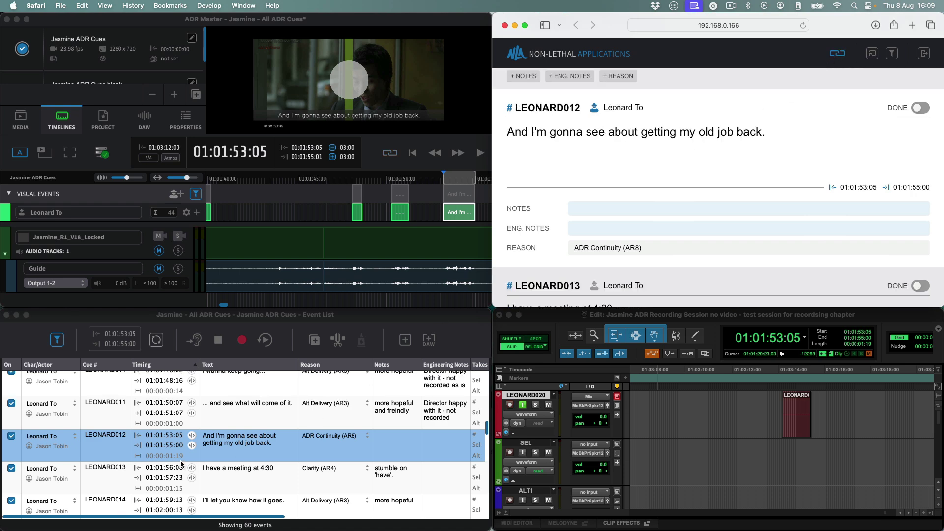
scroll(182, 464, "down", 3)
scroll(182, 464, "down", 1)
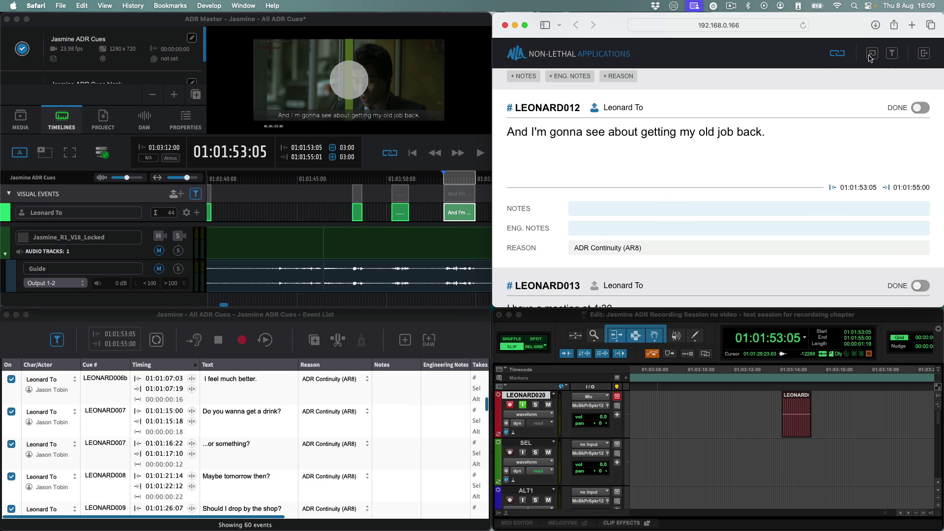
Unlink the CueLink page, search its cues for "or" and jump to LEONARD007 "...or something?".
left_click(838, 54)
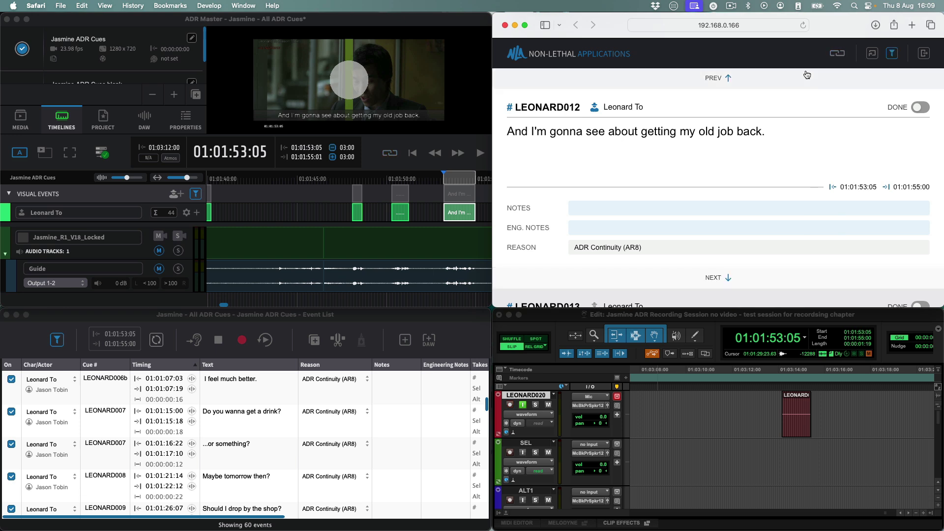
left_click(873, 55)
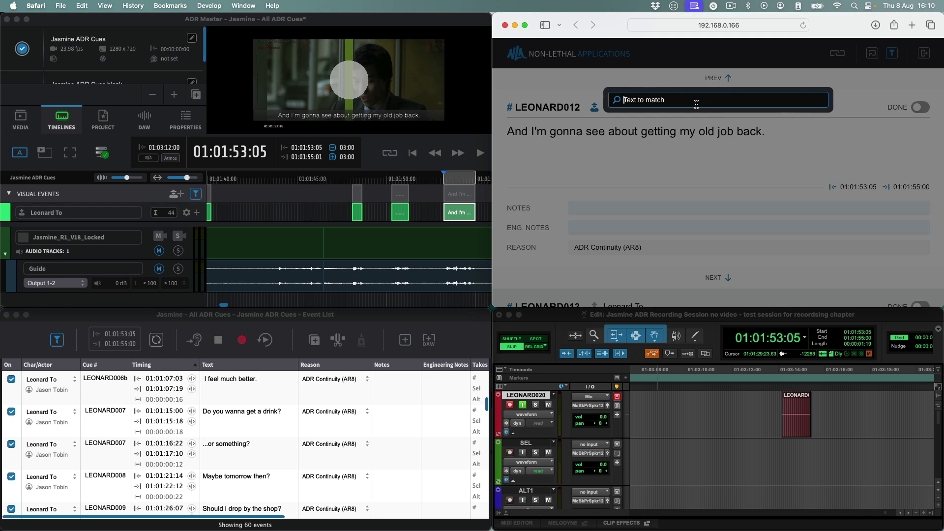
type("or")
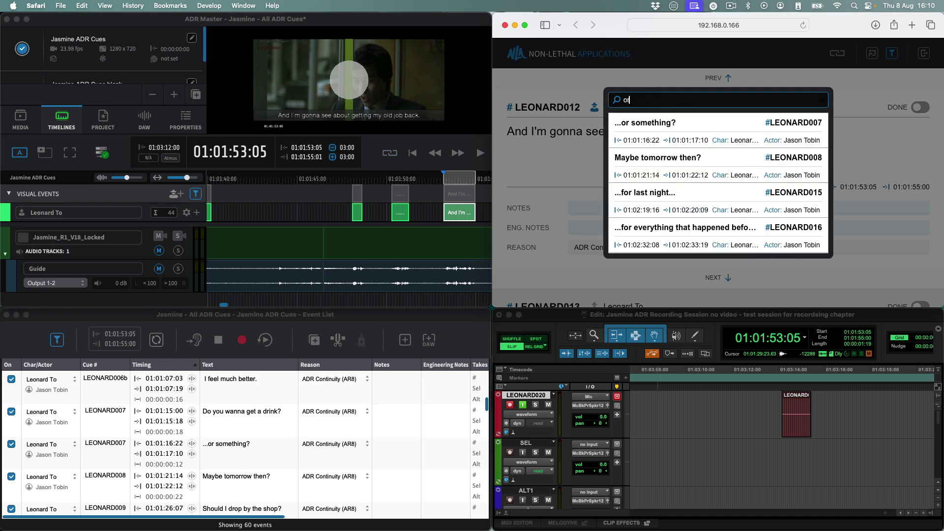
left_click(670, 126)
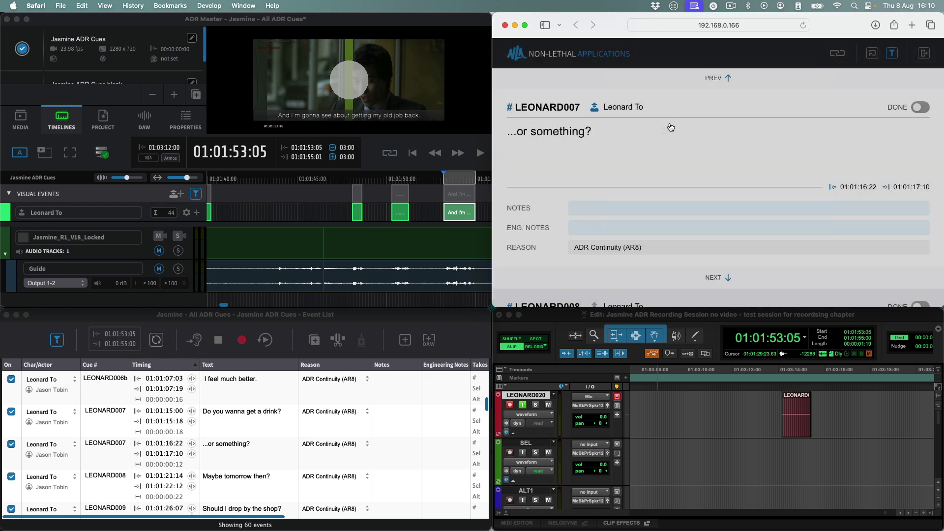
Search the CueLink cues for "or" again and close the search without choosing a cue.
left_click(872, 53)
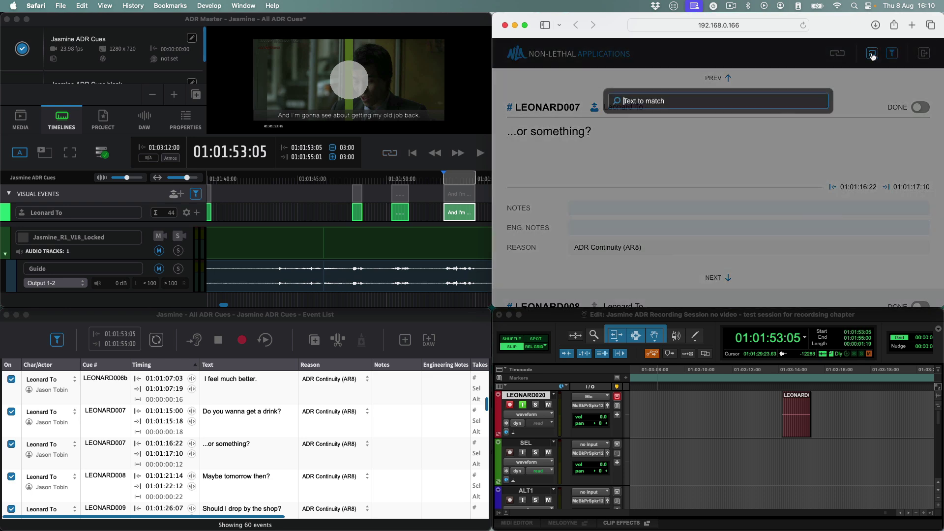
type("or")
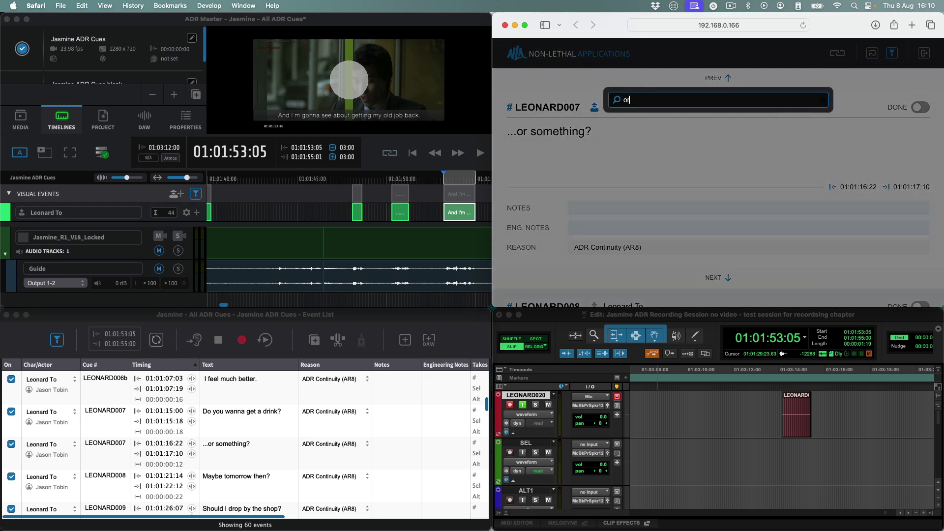
left_click(886, 142)
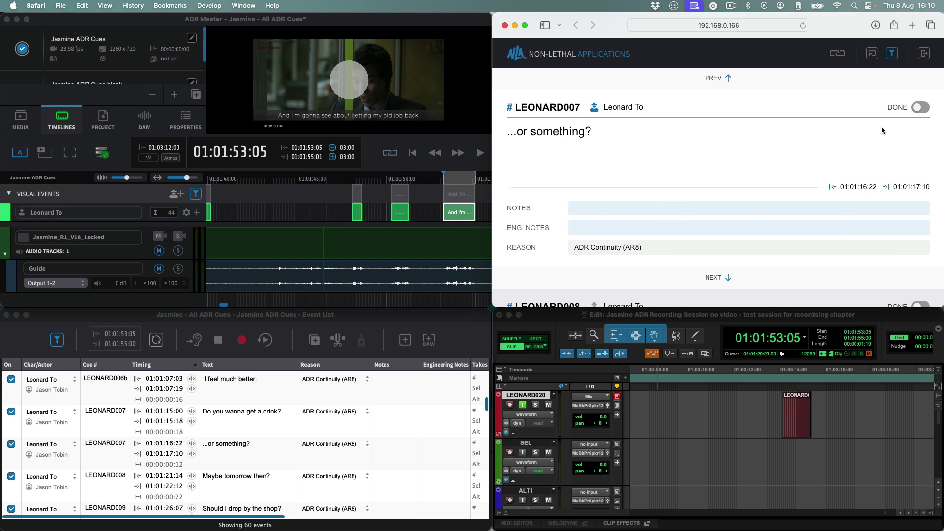
Relink and unlink the CueLink page to return to the current cue, and filter its cues by the character Grace.
left_click(838, 53)
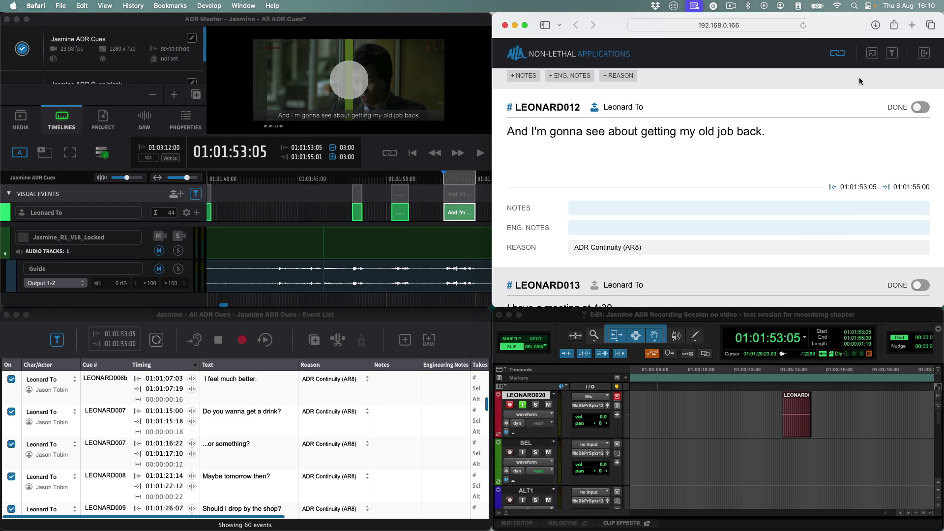
left_click(840, 56)
left_click(891, 55)
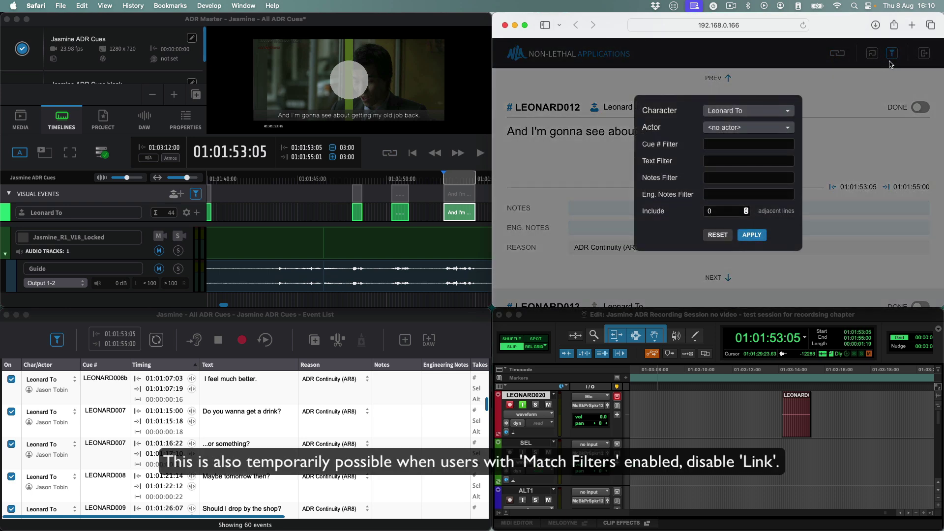
left_click(755, 111)
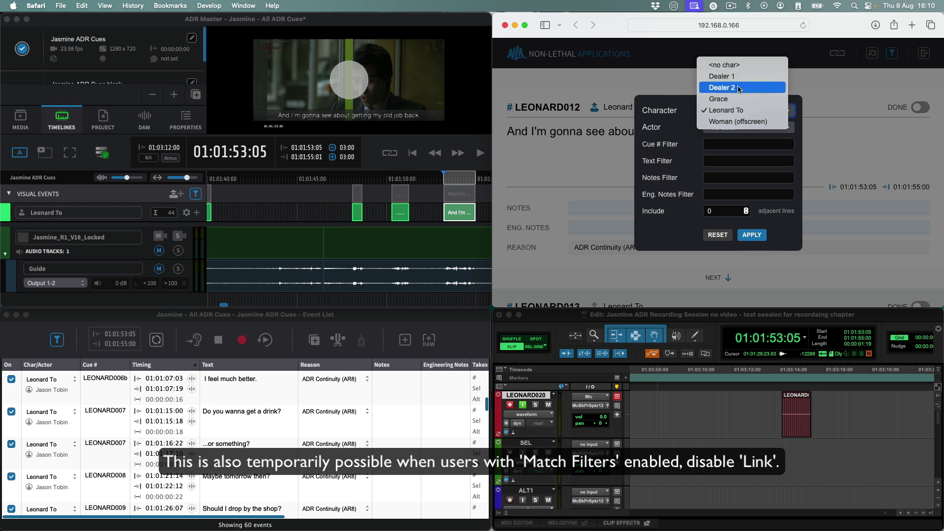
left_click(727, 99)
left_click(753, 234)
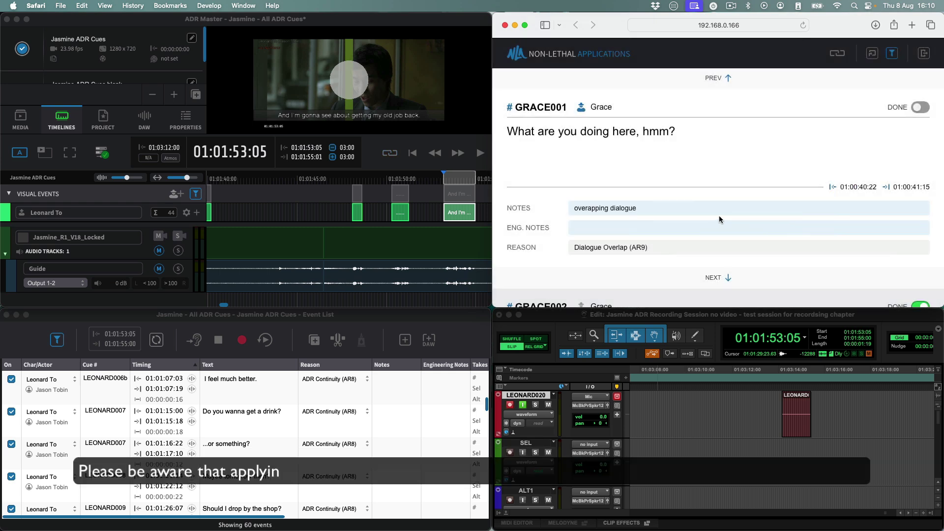
scroll(696, 212, "down", 1)
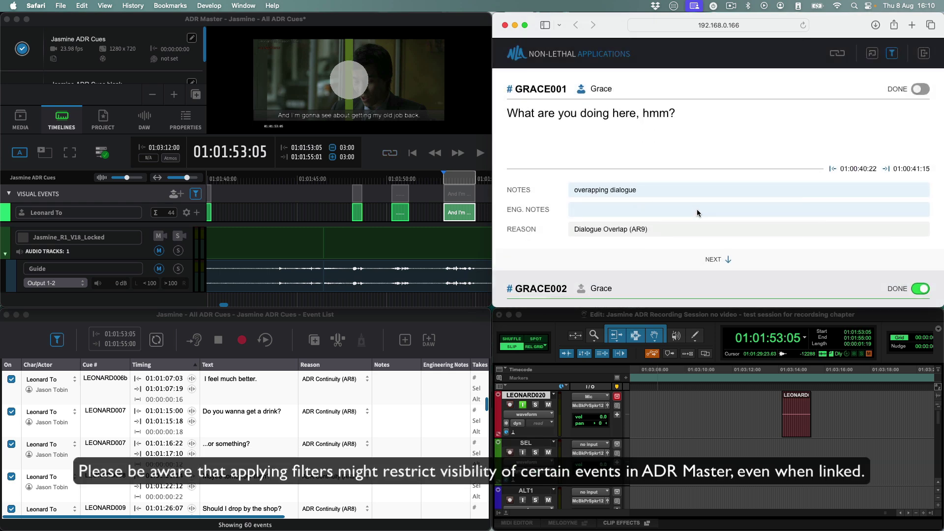
Filter the CueLink cues by the character Leonard To and log out of CueLink.
left_click(892, 53)
left_click(753, 115)
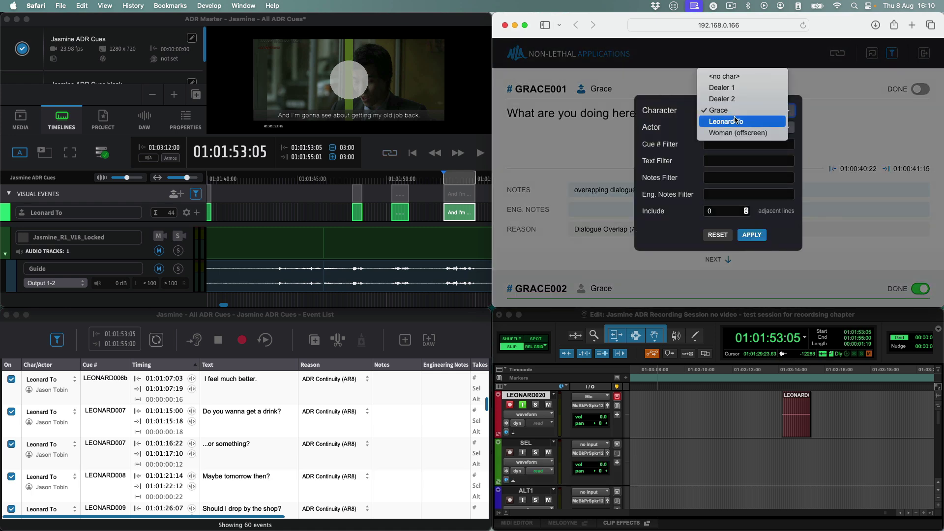
left_click(737, 121)
left_click(752, 235)
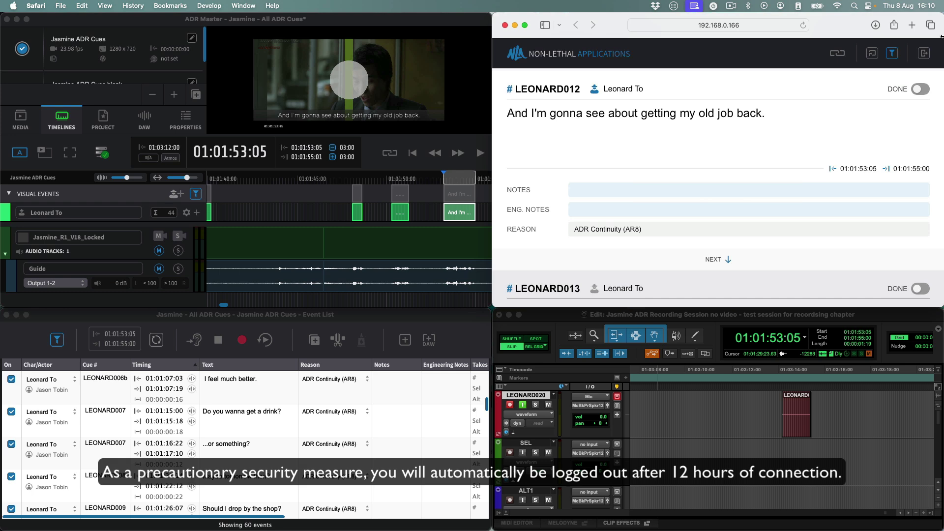
left_click(925, 54)
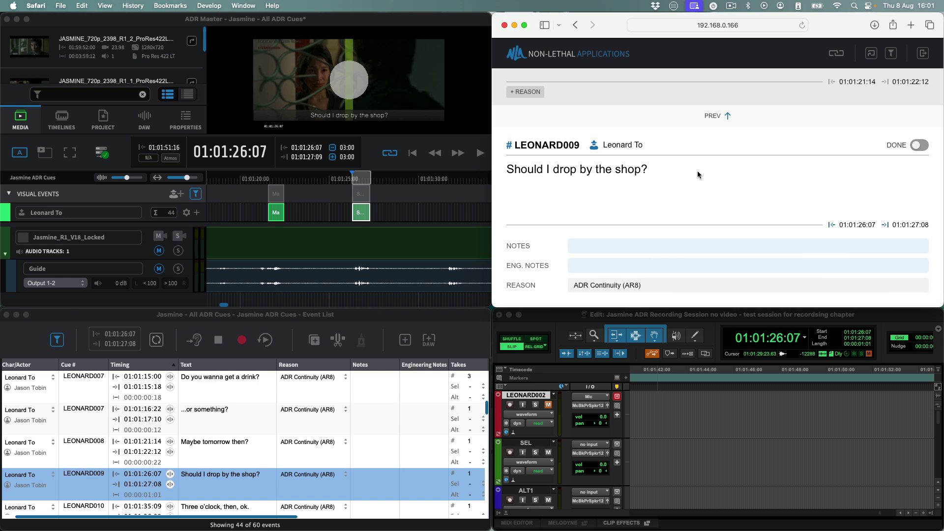
Change the LEONARD009 cue text to "Should I drop by the shop tomorrow?" and confirm the edit.
left_click(640, 172)
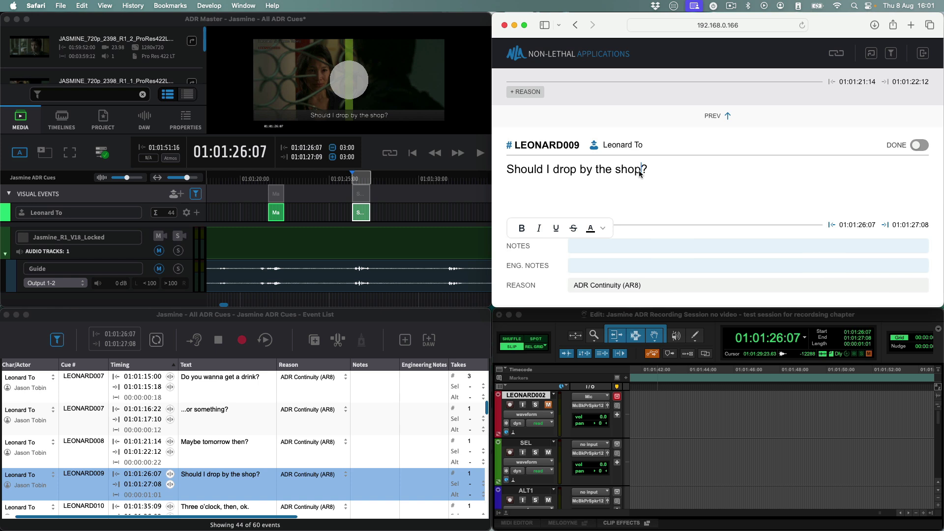
type("tomorrow")
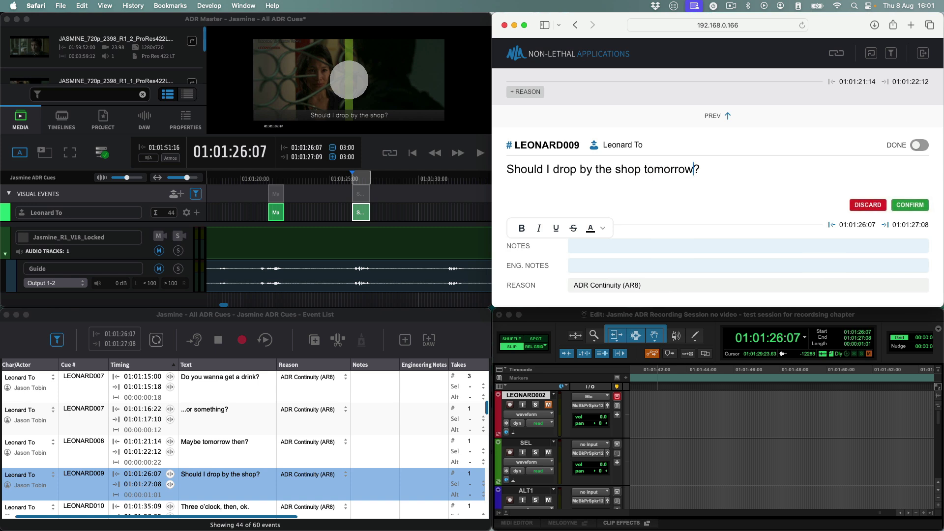
left_click(908, 205)
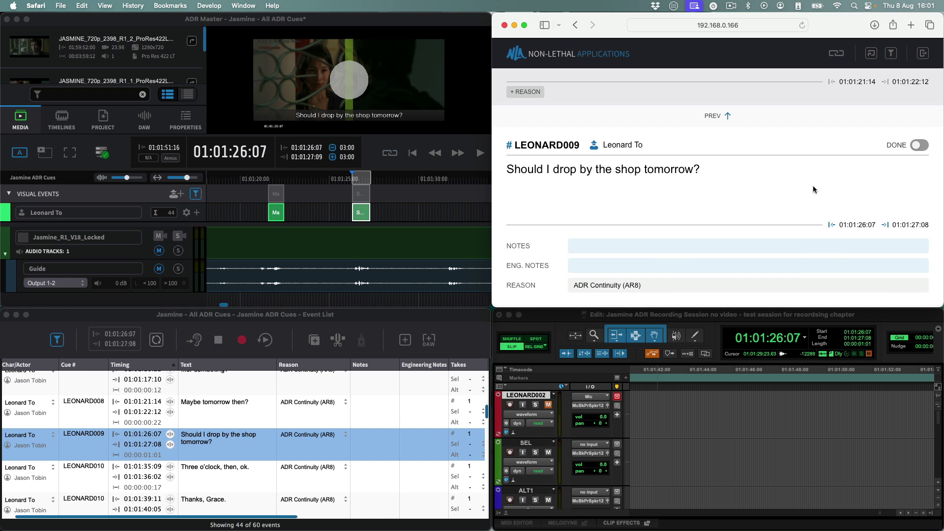
Delete "tomorrow" from the LEONARD009 cue text and discard the edit.
left_click(736, 176)
left_click(645, 171)
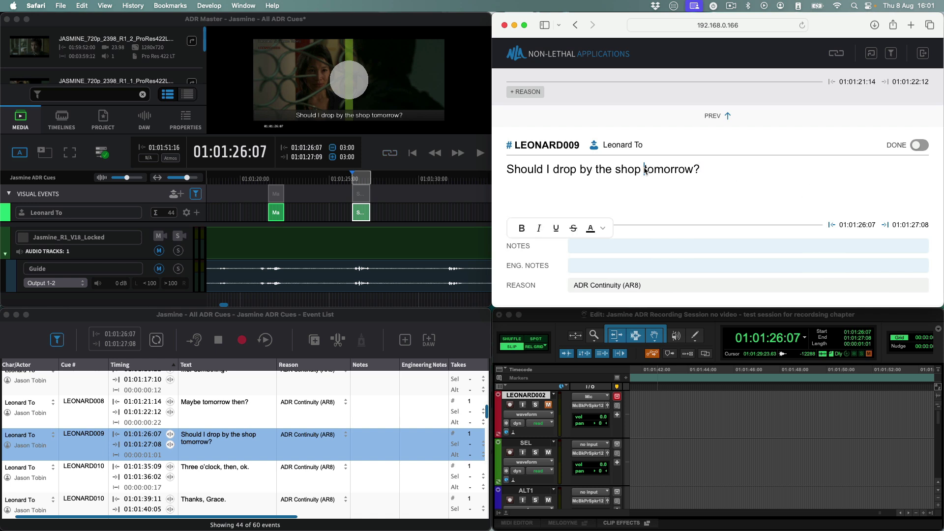
left_click_drag(645, 171, 697, 173)
key("BackSpace")
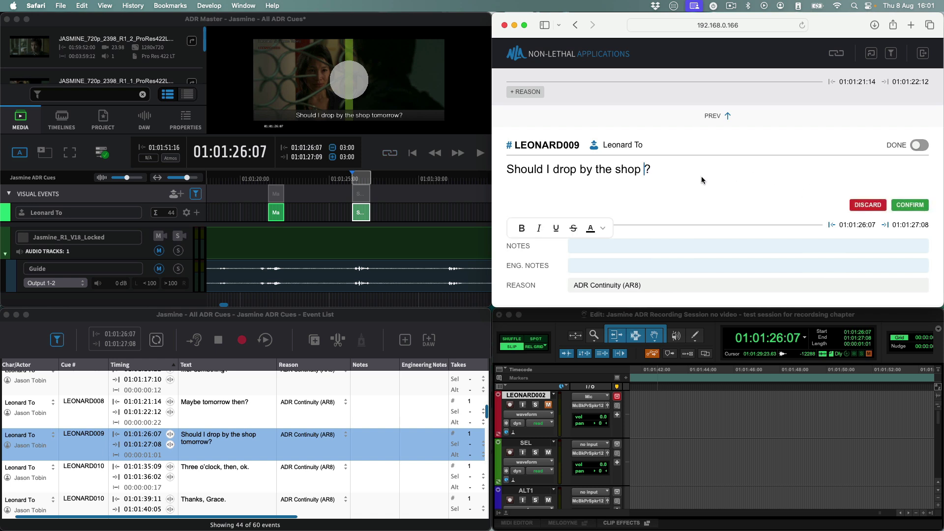
left_click(874, 205)
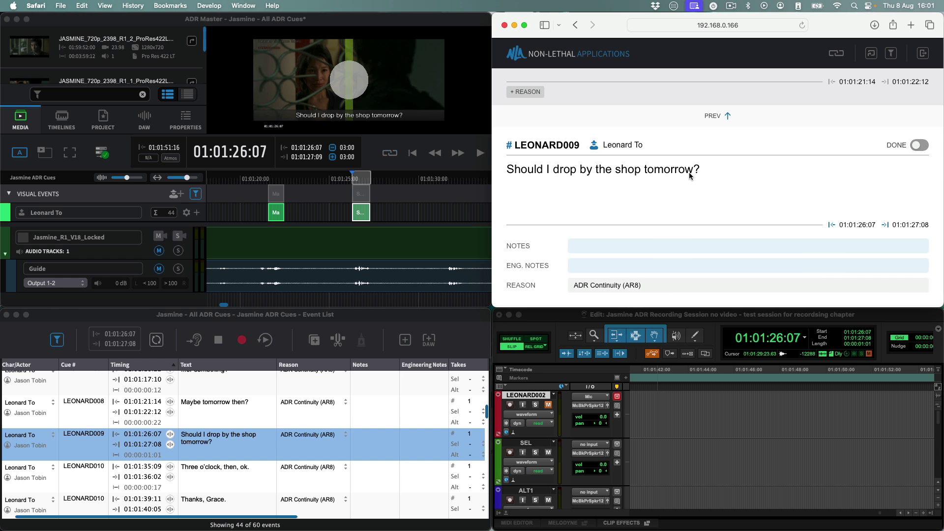
Enter "line changed" as the notes of LEONARD009 and confirm it.
left_click(582, 246)
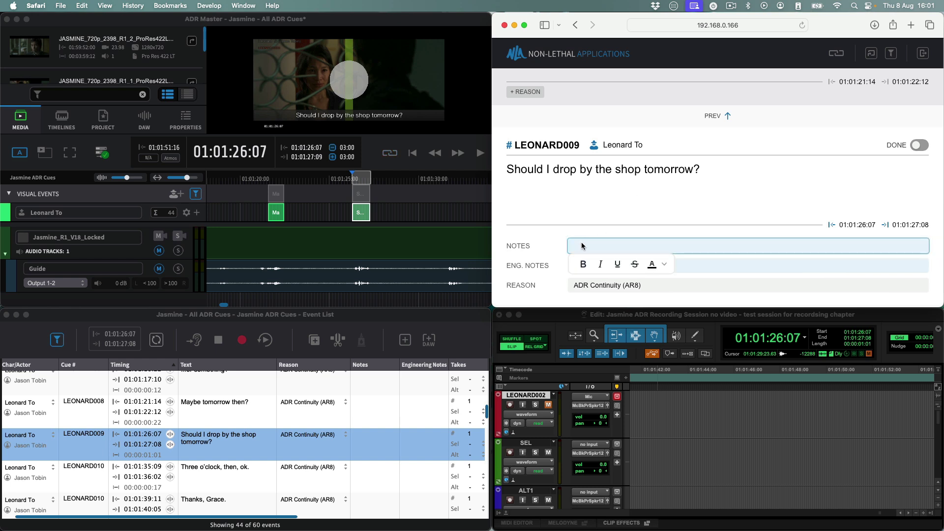
type("line changed")
left_click(919, 246)
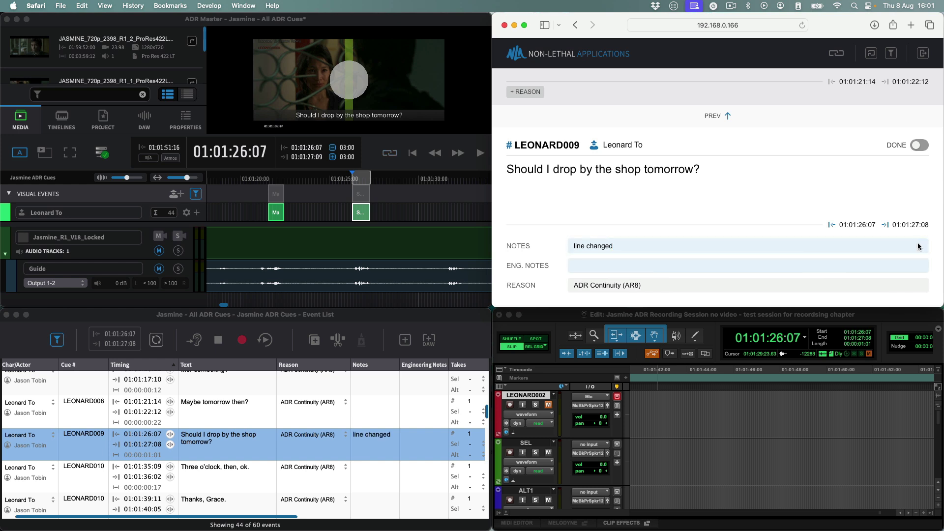
left_click(647, 247)
triple_click(589, 246)
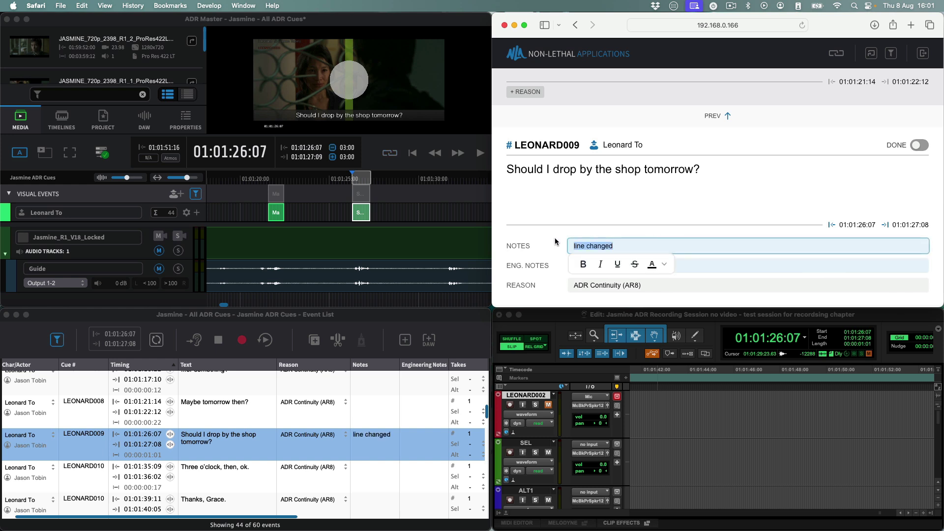
key("BackSpace")
left_click(907, 246)
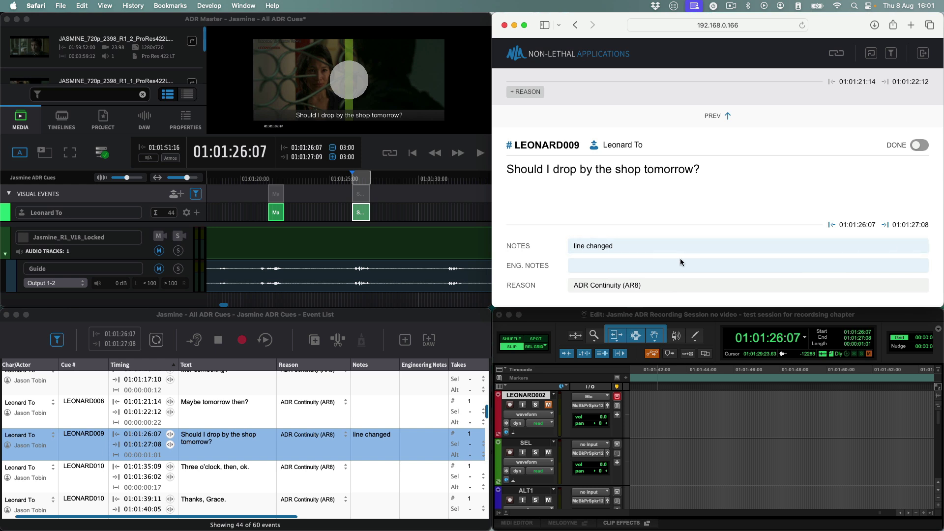
Enter "line recorded as per script" as the engineering notes of LEONARD009 and confirm it.
left_click(639, 266)
type("line re")
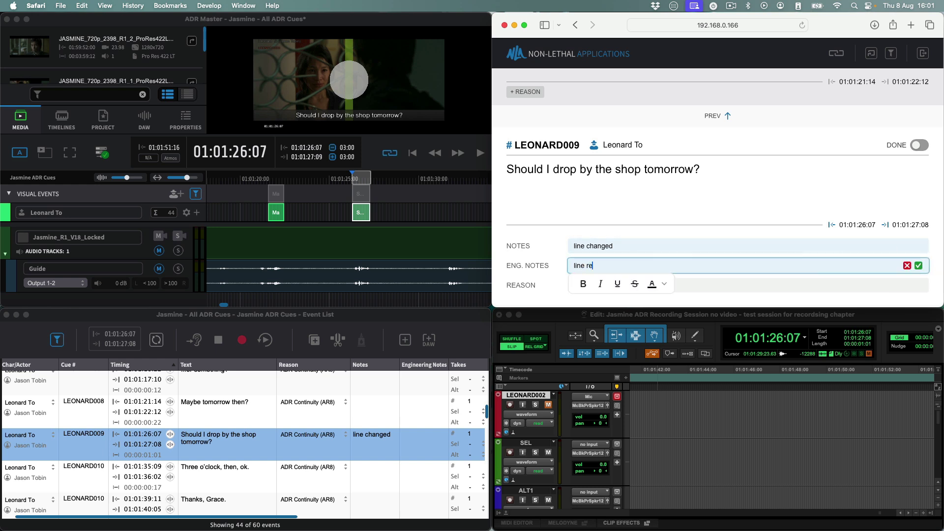
type("corded as per script")
left_click(918, 266)
Shorten the end of the LEONARD009 engineering note and discard the edit.
left_click(730, 266)
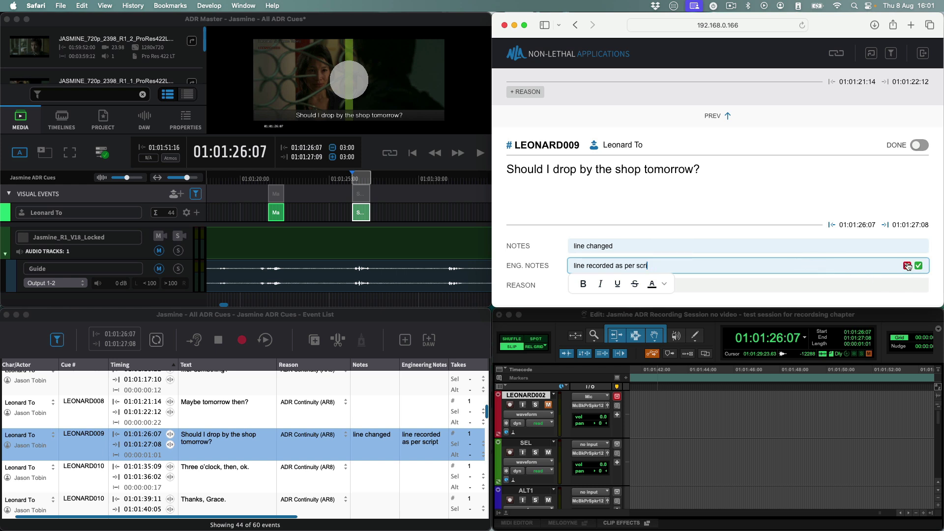
left_click(908, 266)
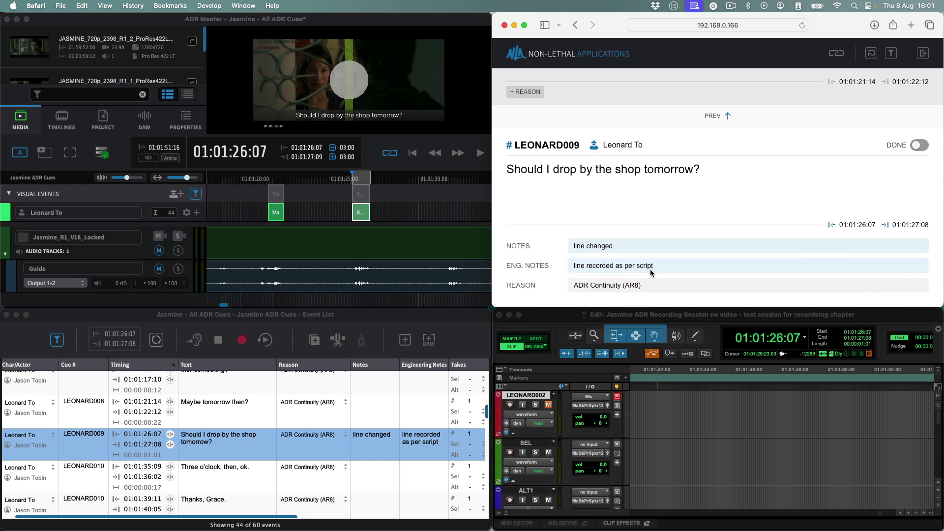
Mark cue LEONARD009 as done and switch the mark off again.
left_click(919, 146)
left_click(919, 147)
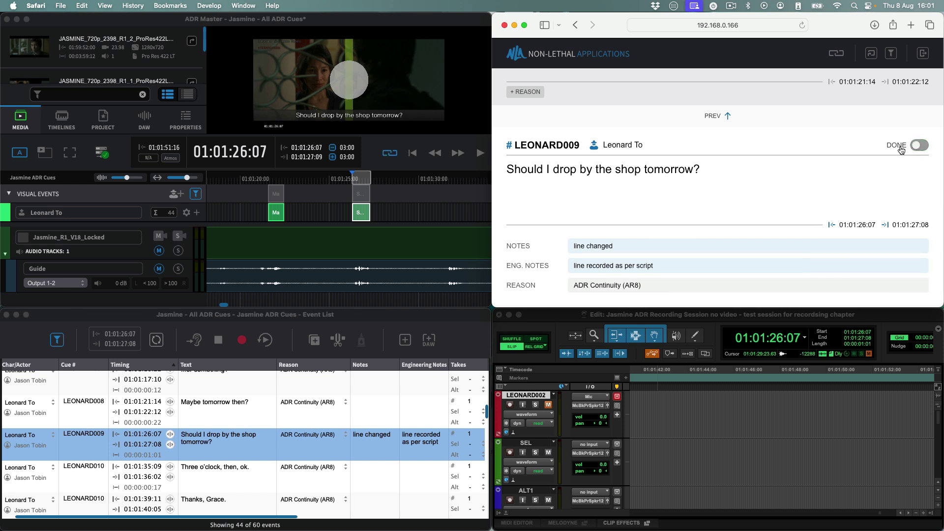